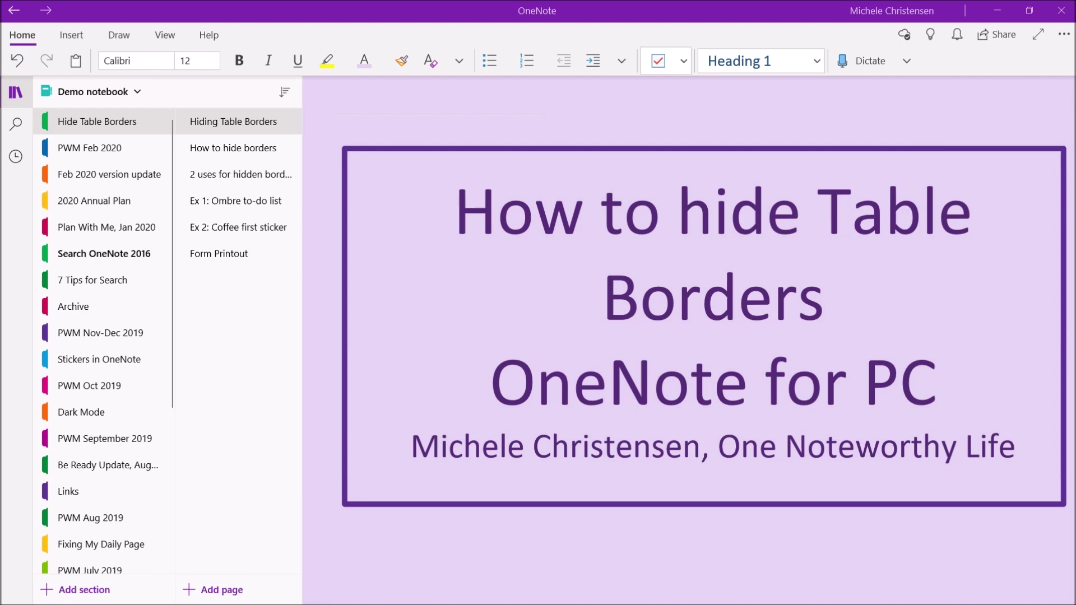
Step: Open the 'How to hide borders' page with its bordered 4×4 word table
click(260, 150)
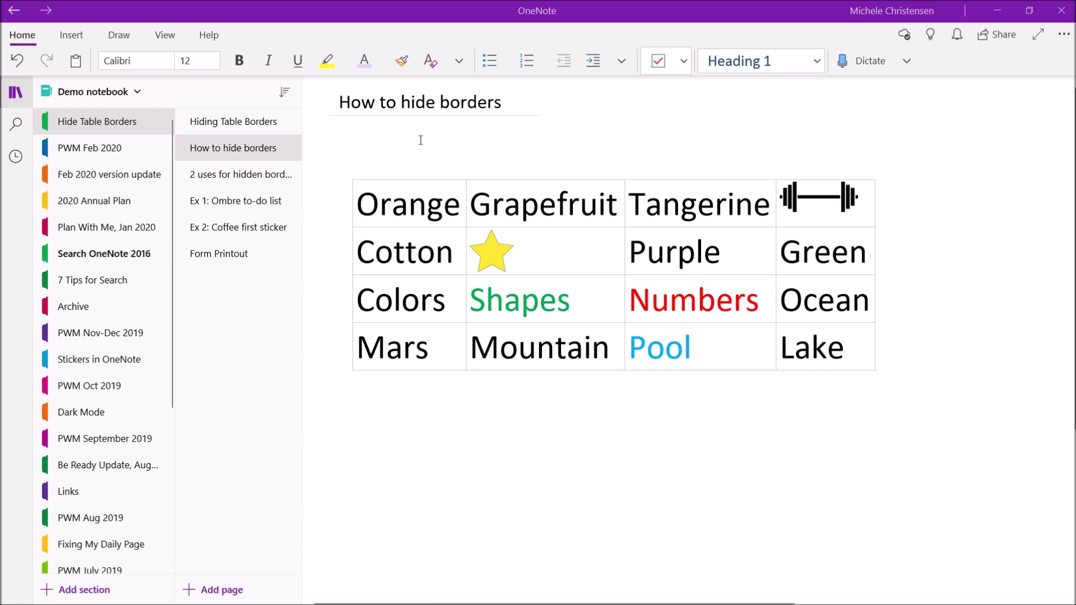
Step: Select every cell of the 4×4 word table and hide its borders
mouse_move(357, 202)
mouse_down()
mouse_move(460, 207)
mouse_move(639, 248)
mouse_move(782, 245)
mouse_move(786, 325)
mouse_up()
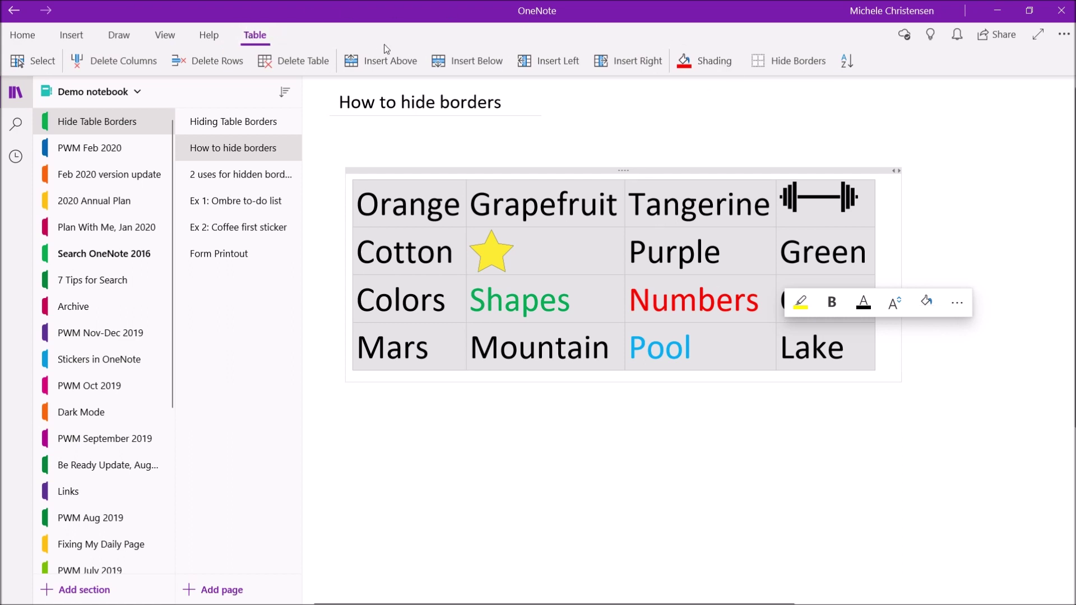
click(757, 62)
click(598, 466)
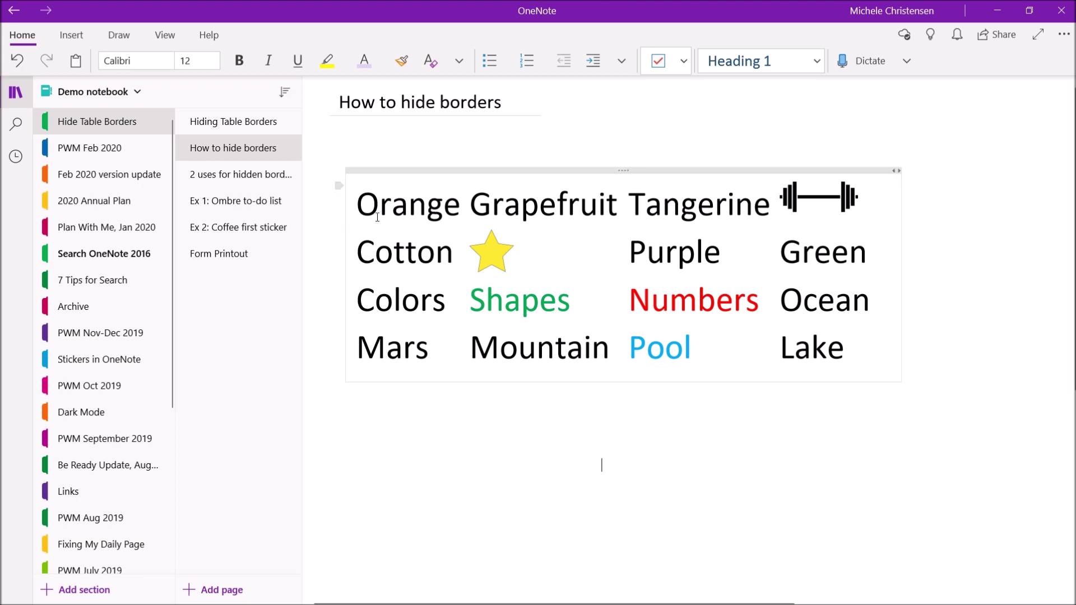
Step: Turn the word table's borders back on, then go to the '2 uses for hidden borders' page
drag(357, 203, 830, 331)
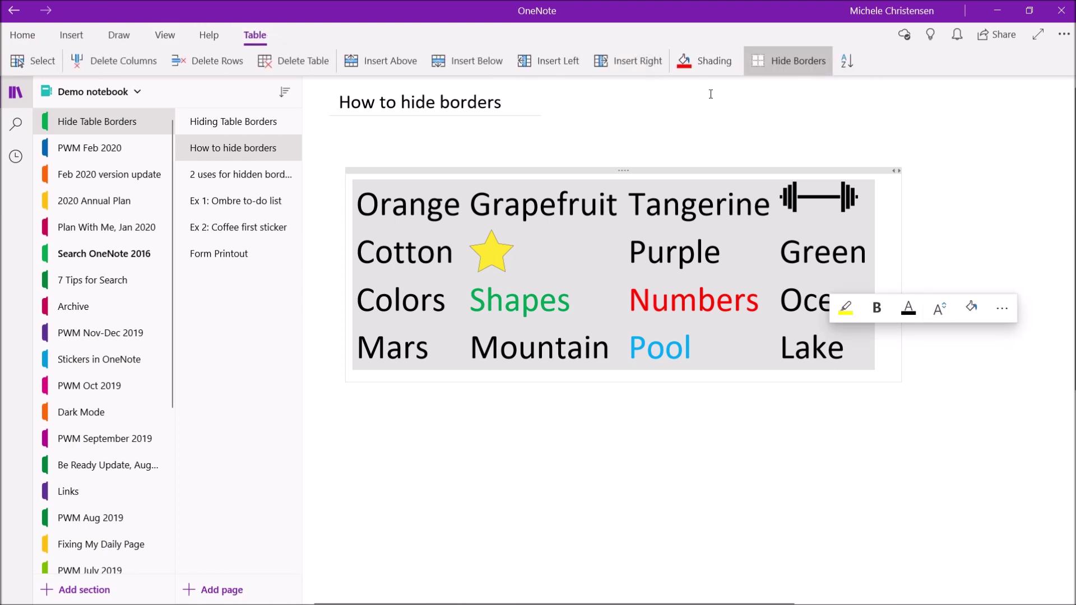
click(768, 63)
click(635, 516)
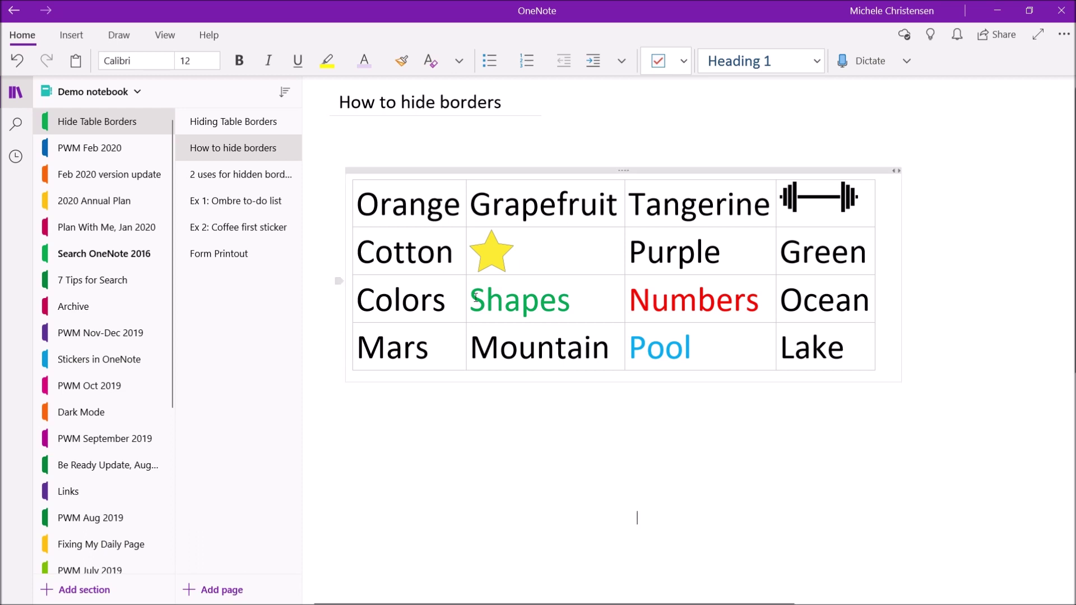
click(285, 178)
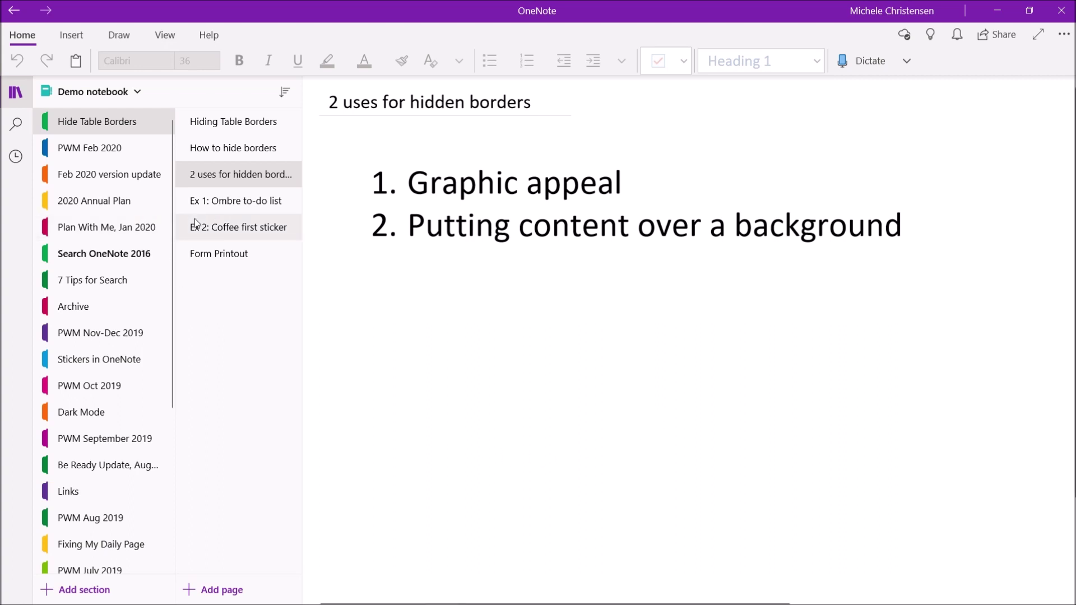
Step: Go to the 'Ex 1: Ombre to-do list' page
click(223, 204)
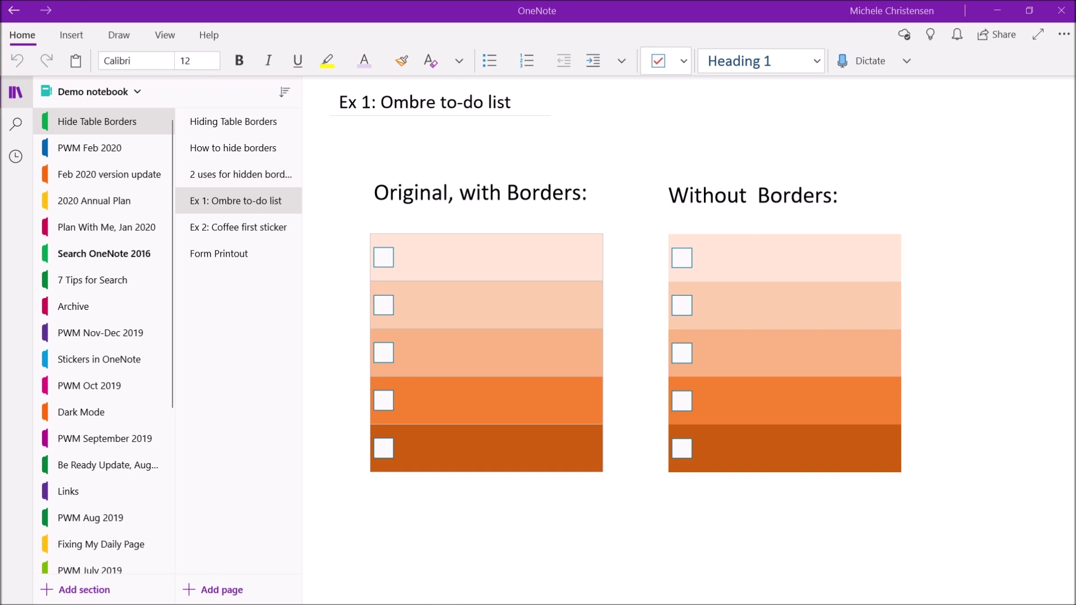
Step: Go to the 'Ex 2: Coffee first sticker' page
click(197, 227)
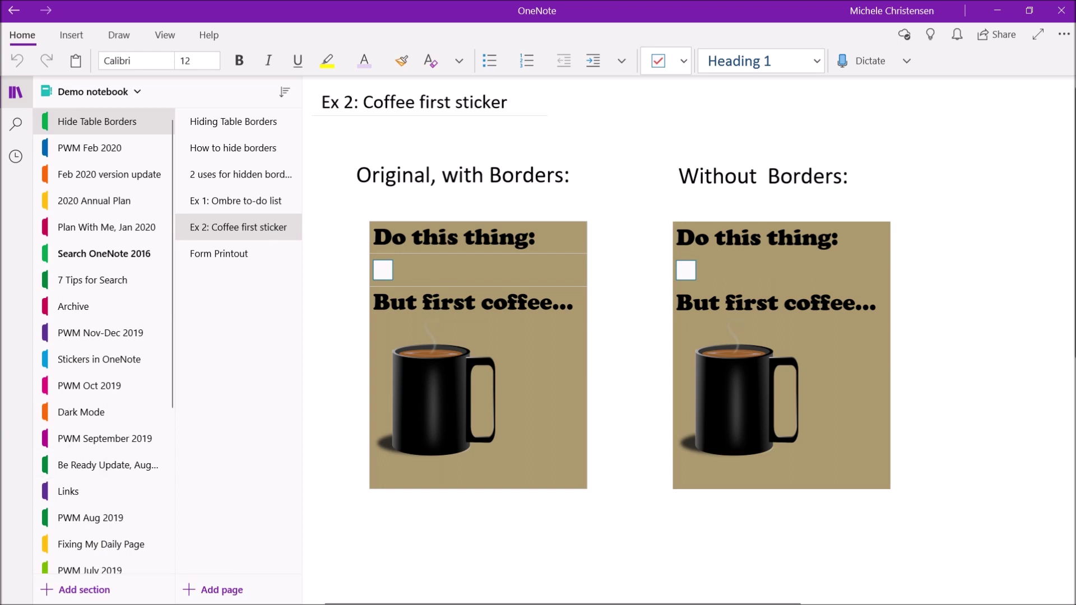
Step: Go to the 'Form Printout' page with the Patient Progress Notes form
click(218, 253)
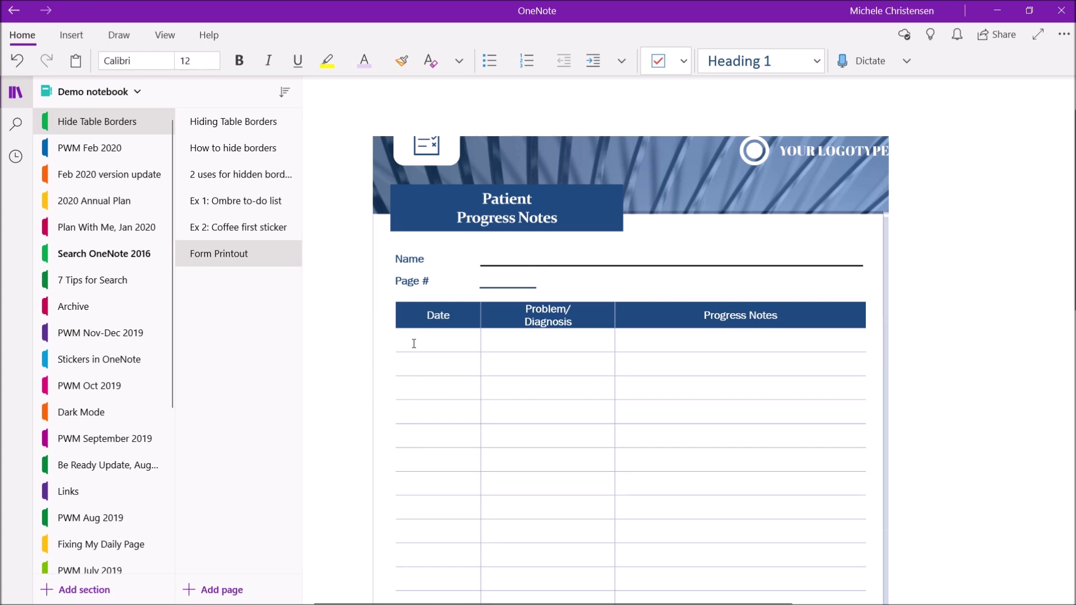
Step: Bring up the Insert commands on the Form Printout page
click(72, 36)
Step: Insert a 3 × 8 table and move it up under the form headers
click(85, 64)
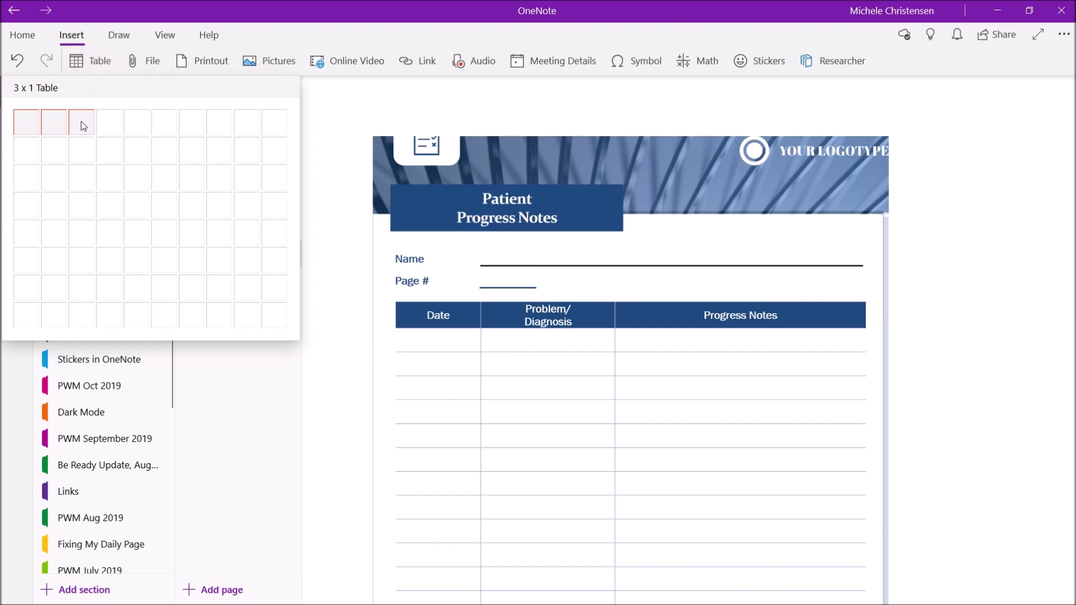
click(77, 312)
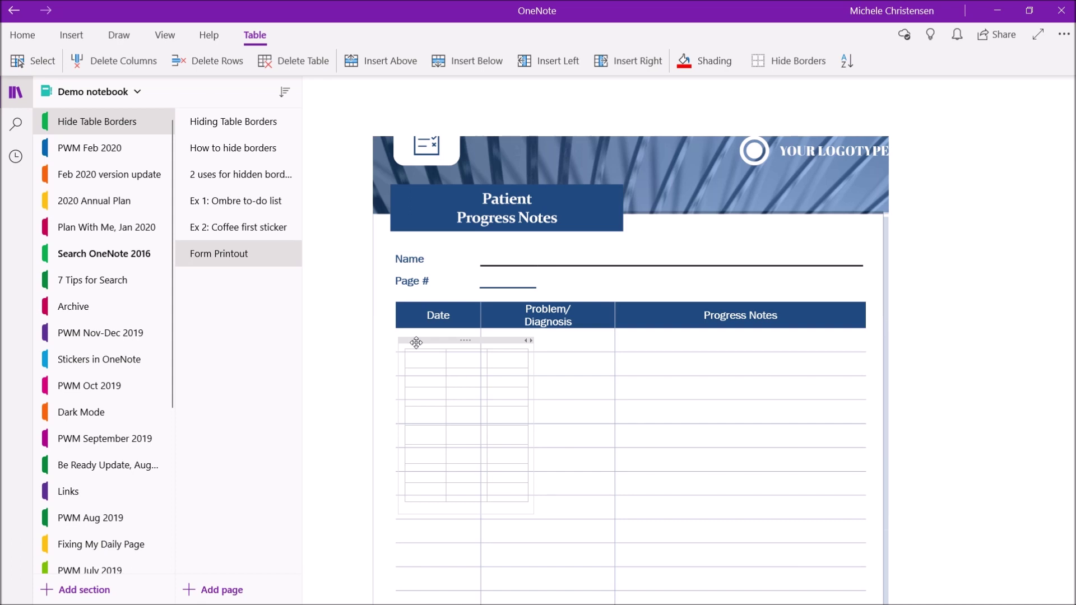
drag(416, 343, 415, 327)
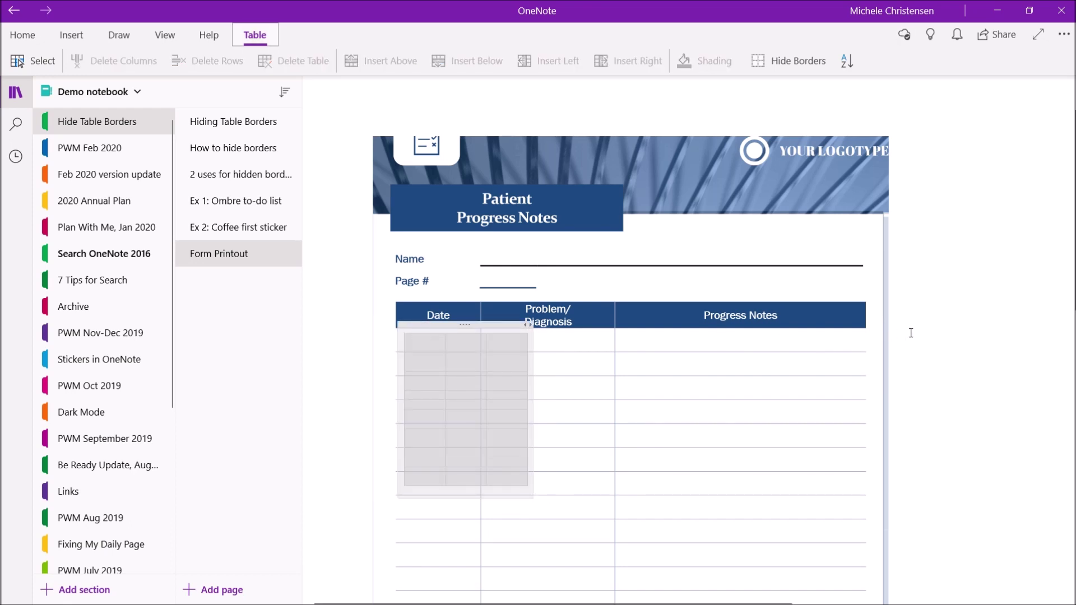
Step: Deselect the table, then put the cursor in its first cell for formatting
click(955, 323)
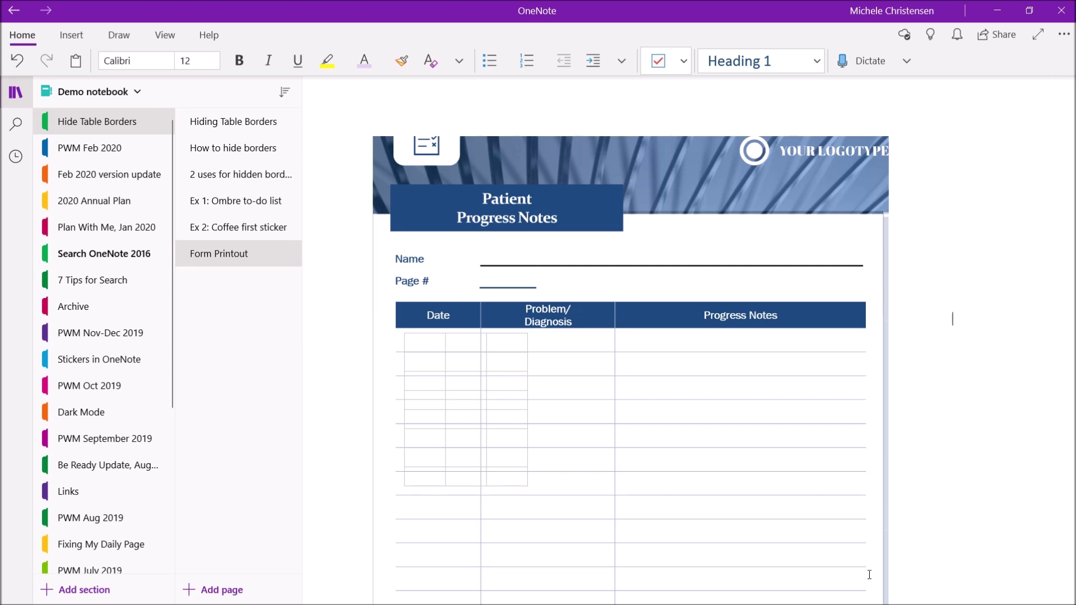
click(426, 341)
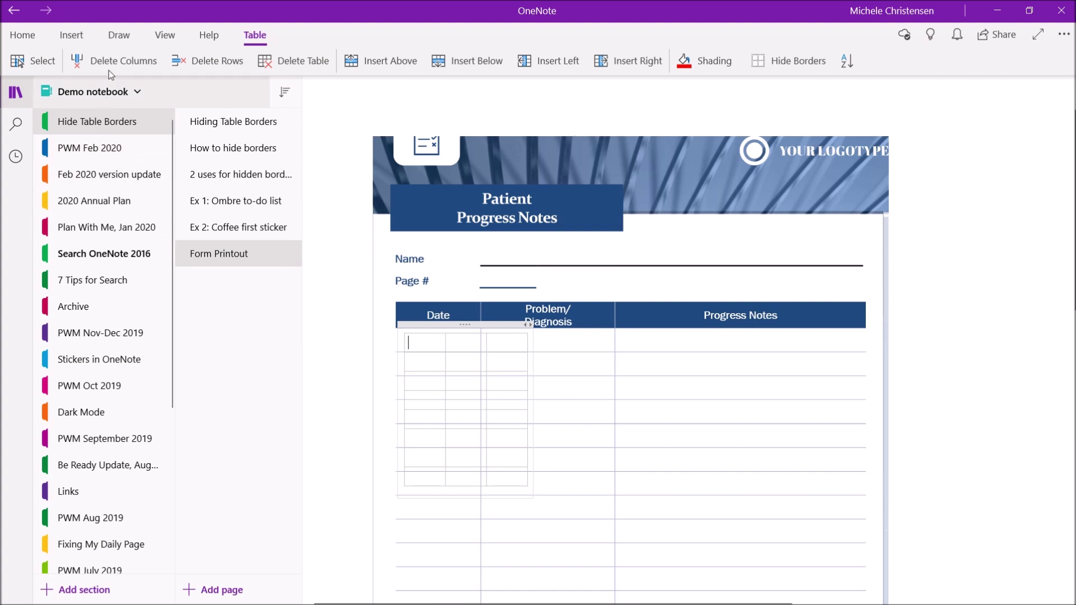
click(23, 35)
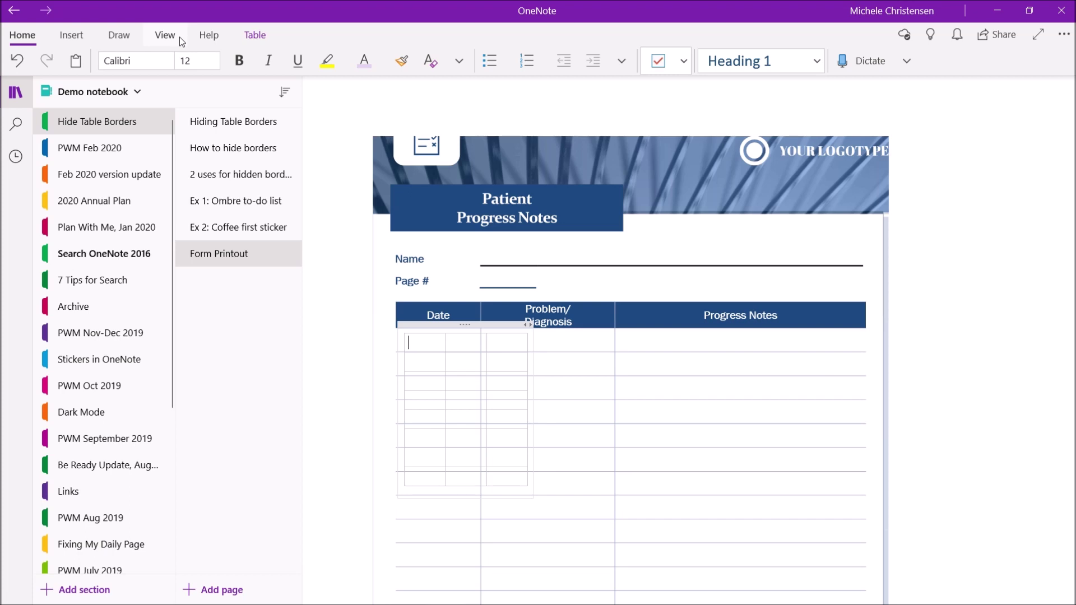
Step: Set the first cell's font size to 16 and realign the table with the form's columns
click(214, 62)
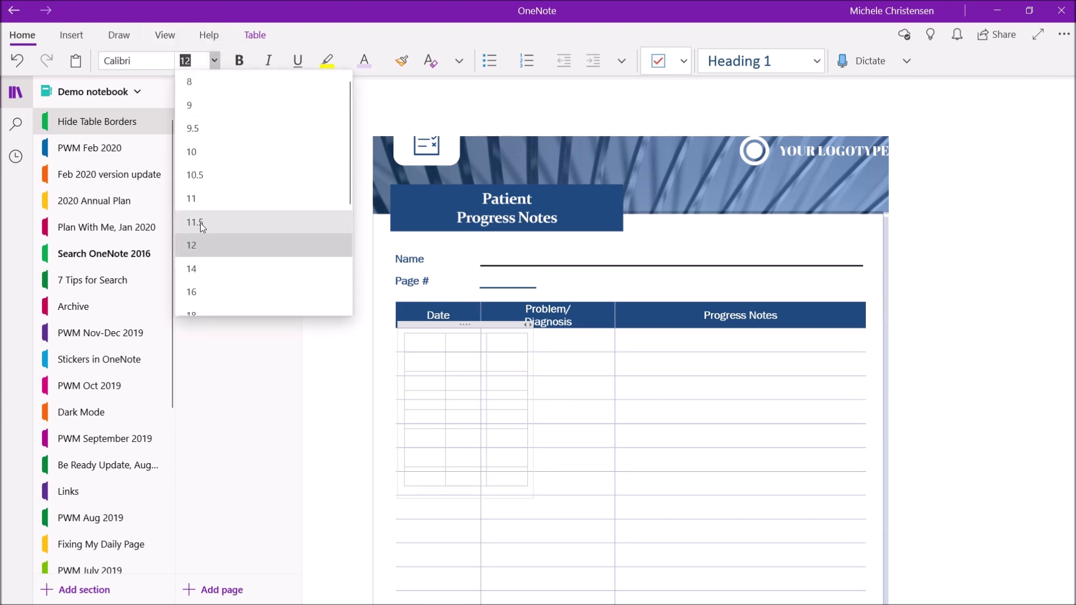
click(205, 290)
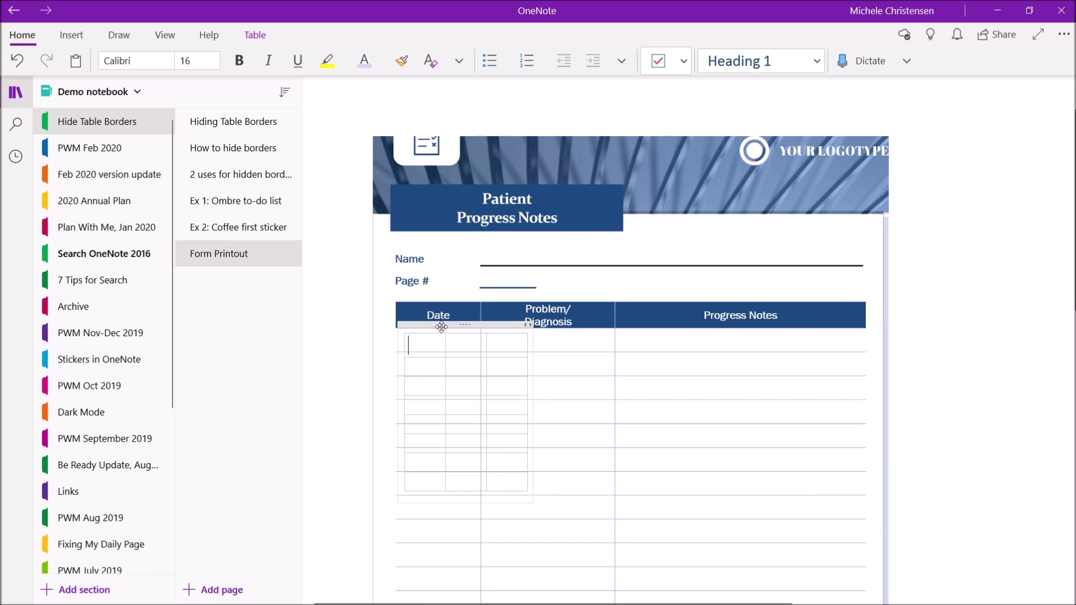
drag(441, 327, 308, 327)
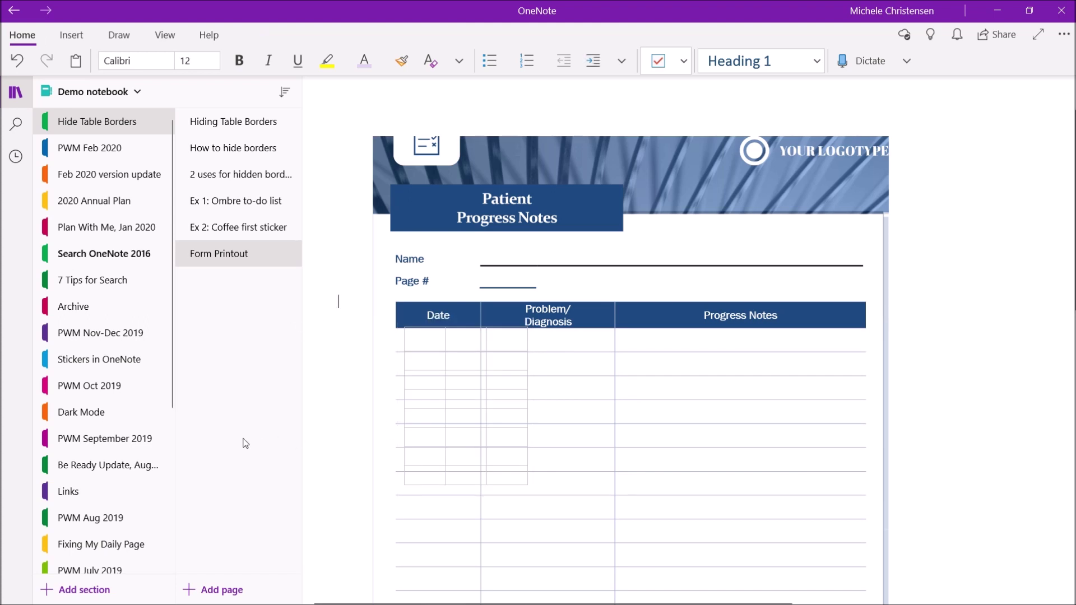
mouse_move(416, 319)
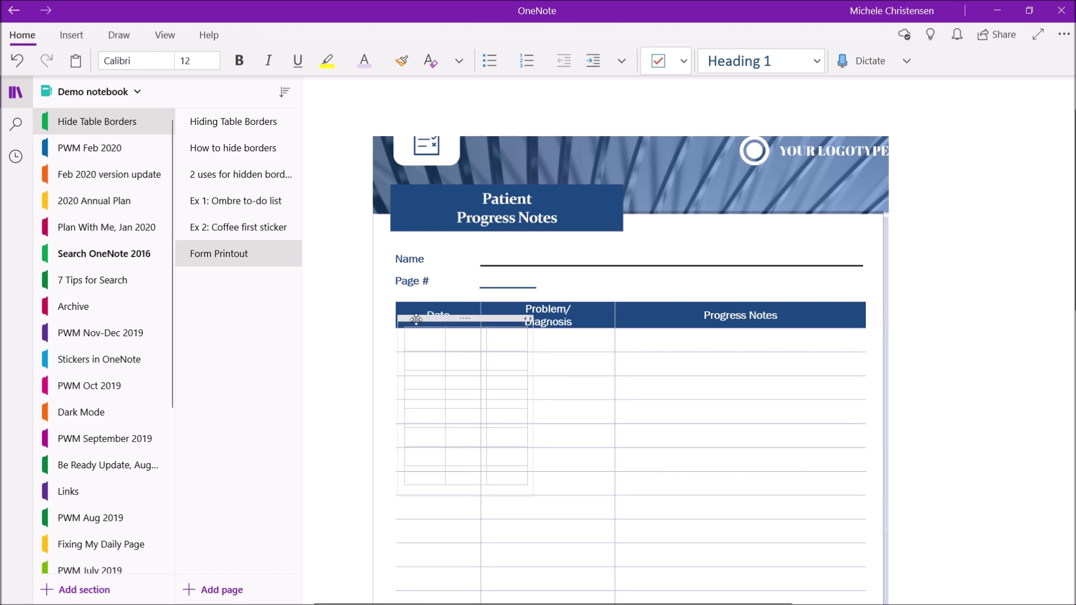
drag(416, 319, 417, 320)
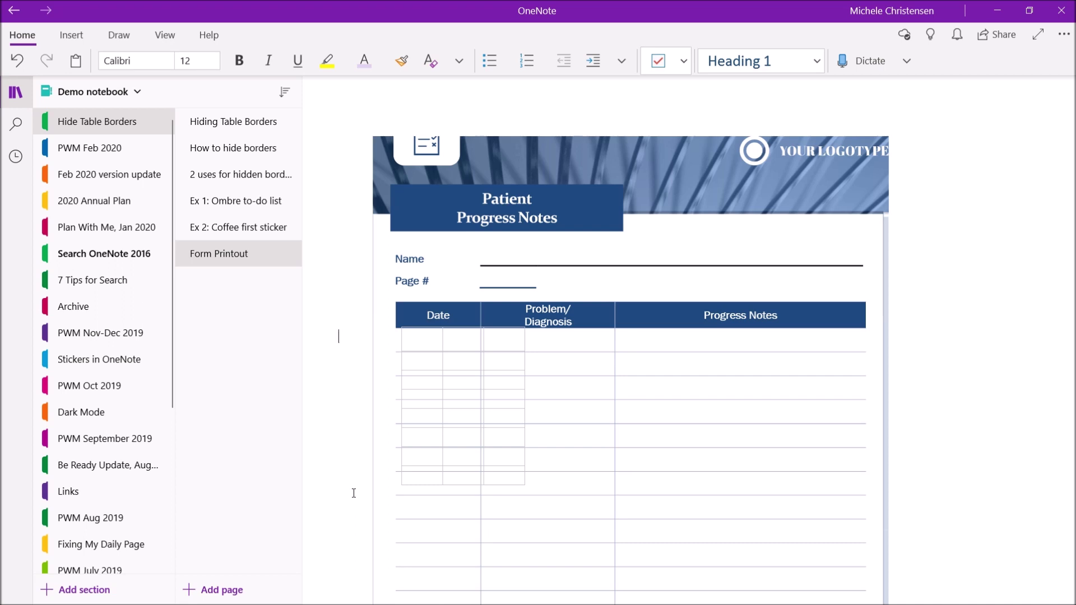
Step: Select the small table's rows from the second row through the last row
click(388, 361)
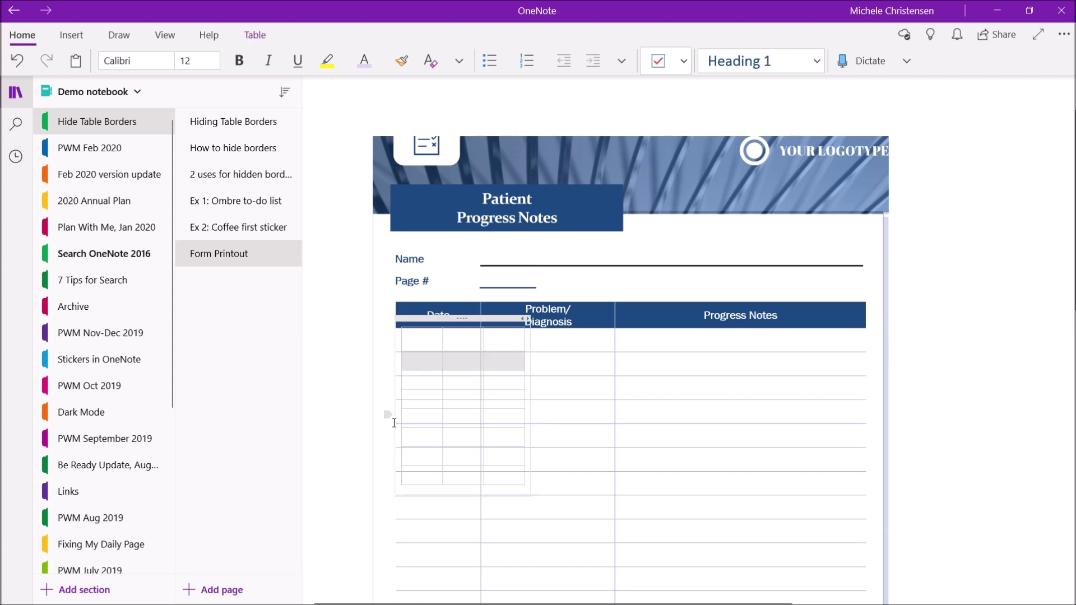
shift+click(387, 475)
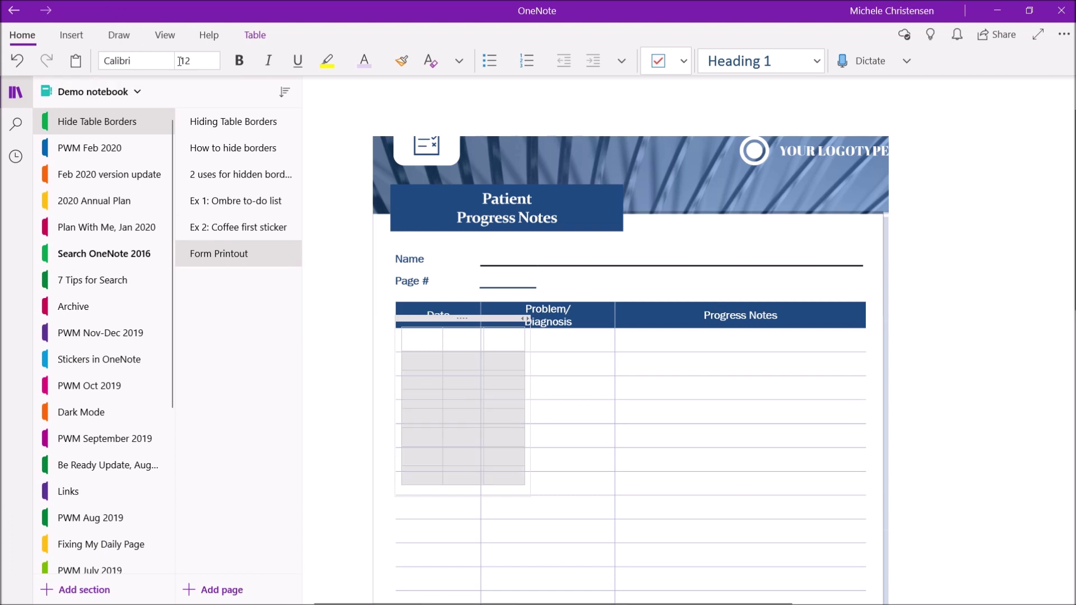
Step: Change the selected rows to 16-point text, then deselect the table
click(214, 62)
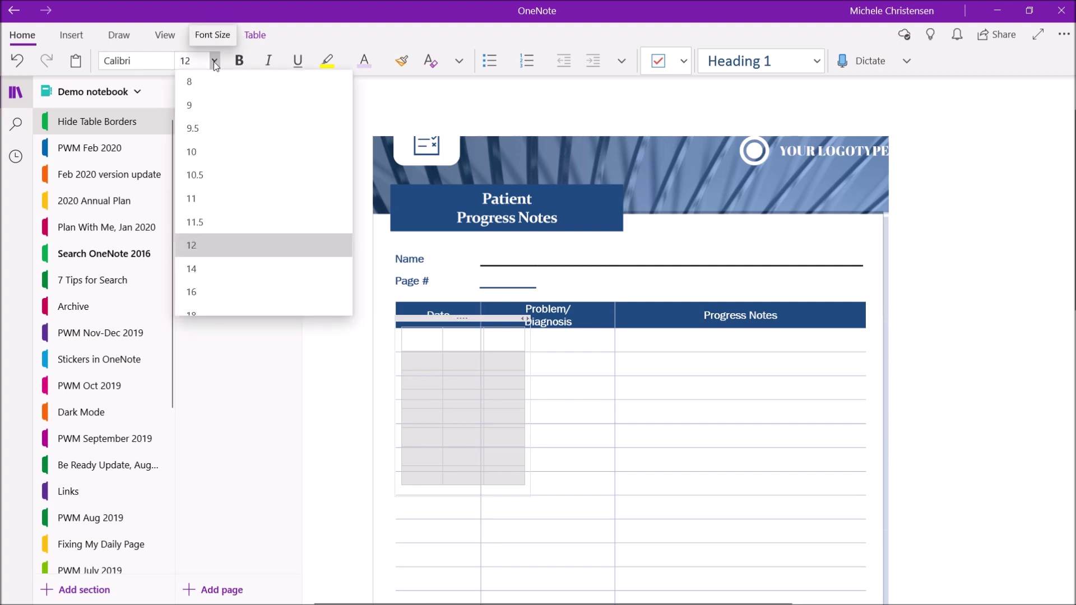
click(267, 292)
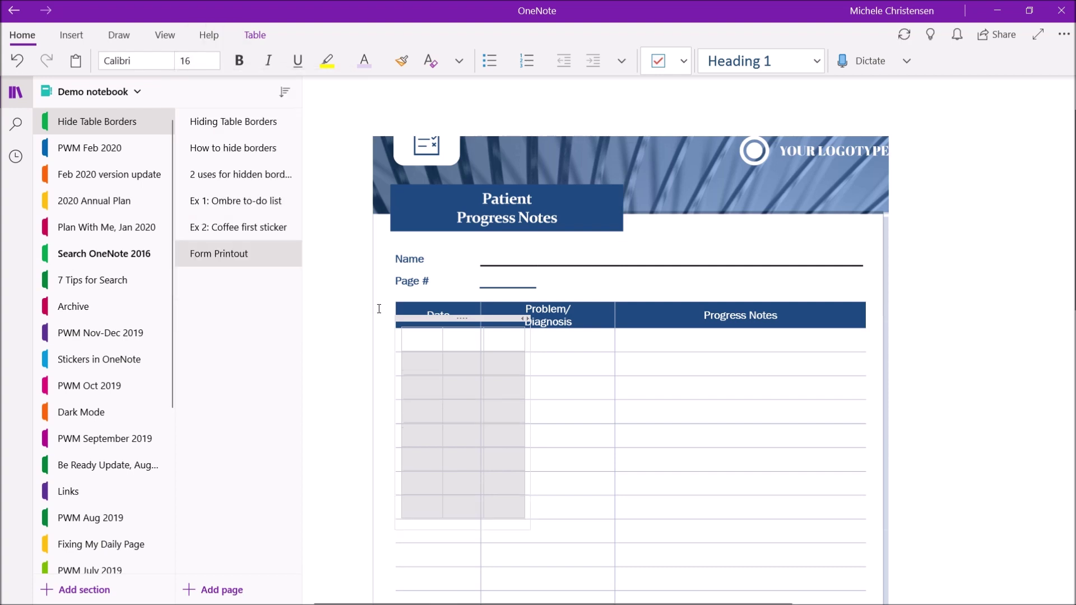
click(355, 336)
click(327, 407)
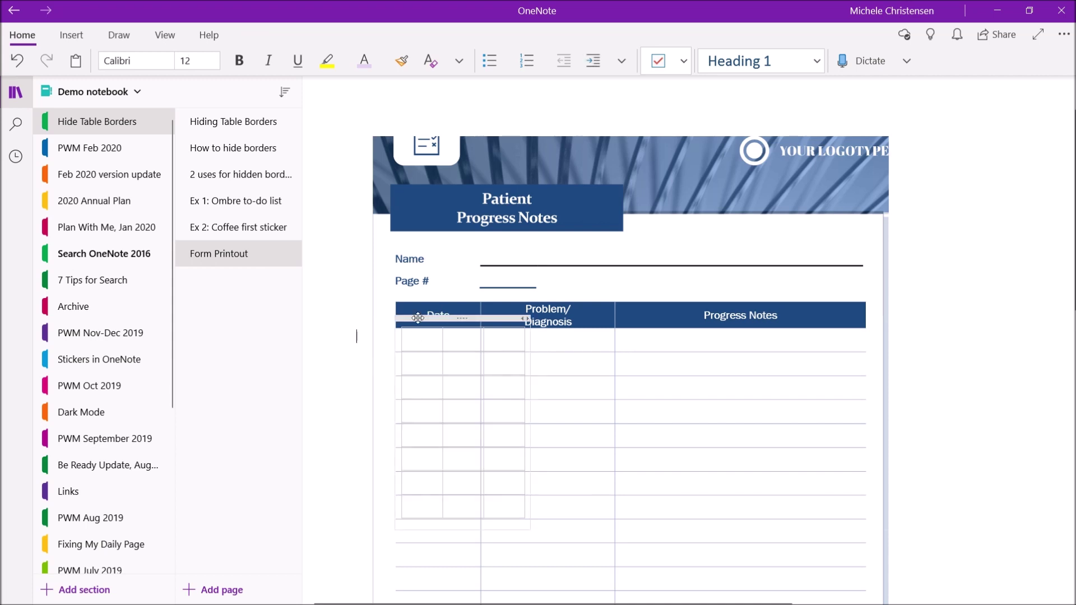
Step: Nudge the small table a few pixels right over the form's Date column
drag(418, 318, 421, 318)
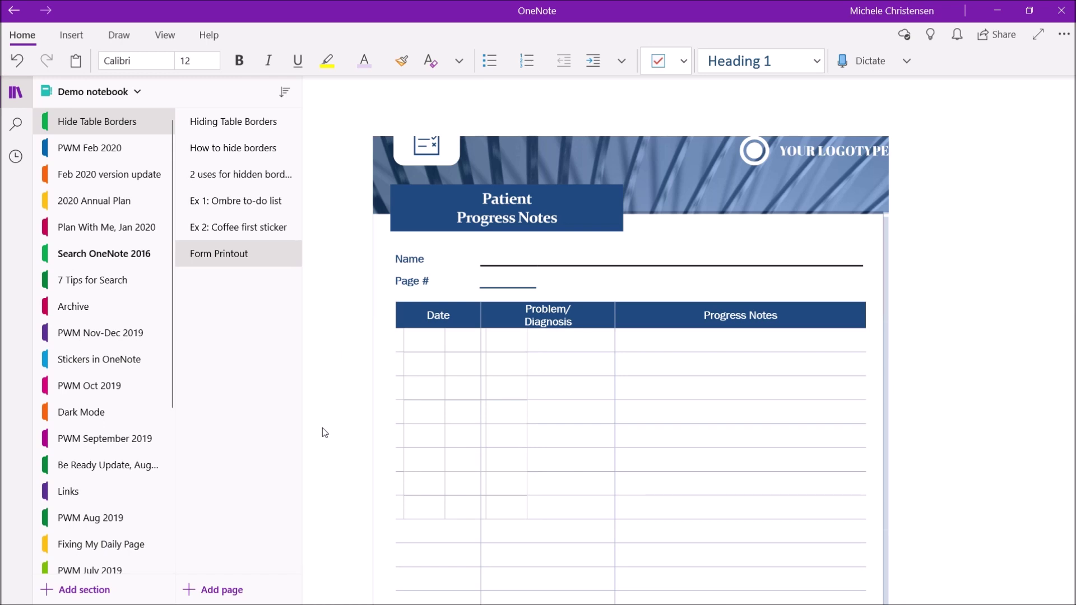
Step: Move the table so its left edge sits flush with the form's Date column, then deselect
mouse_move(438, 317)
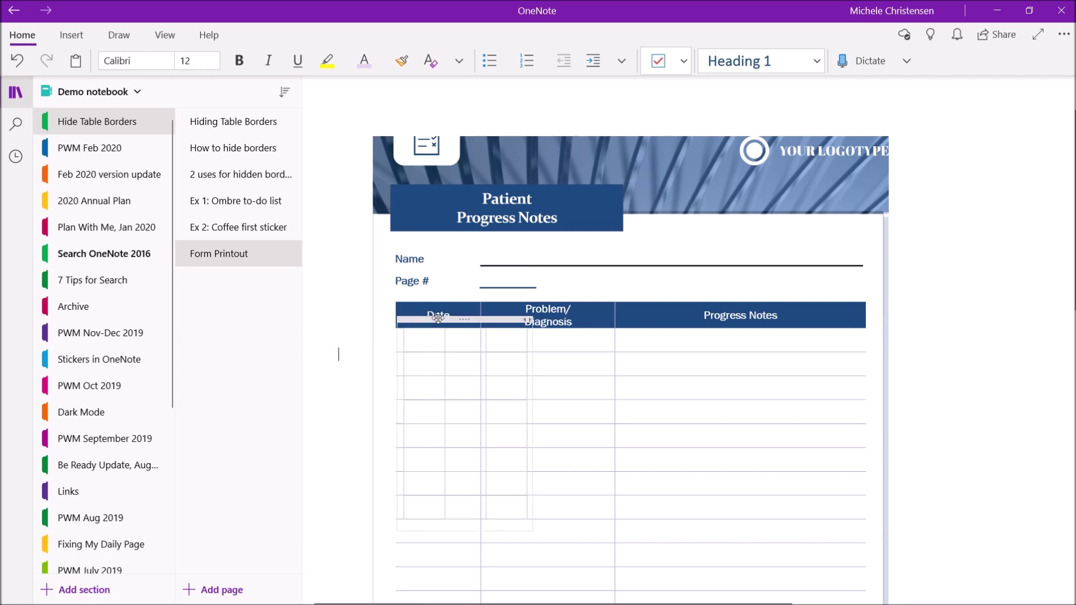
mouse_move(437, 318)
mouse_down()
mouse_move(408, 325)
mouse_move(431, 318)
mouse_up()
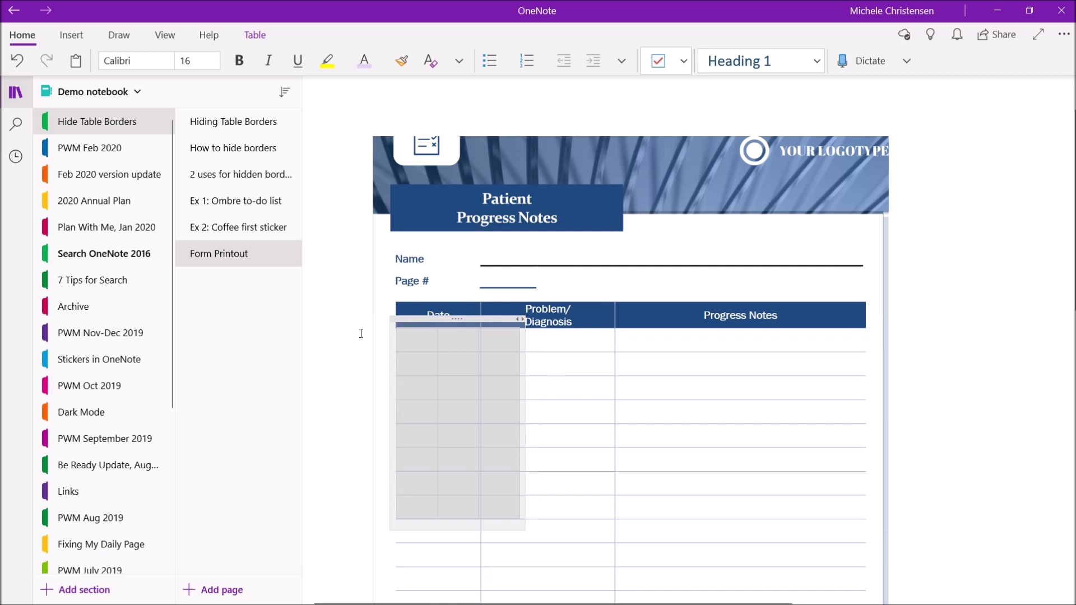
click(375, 444)
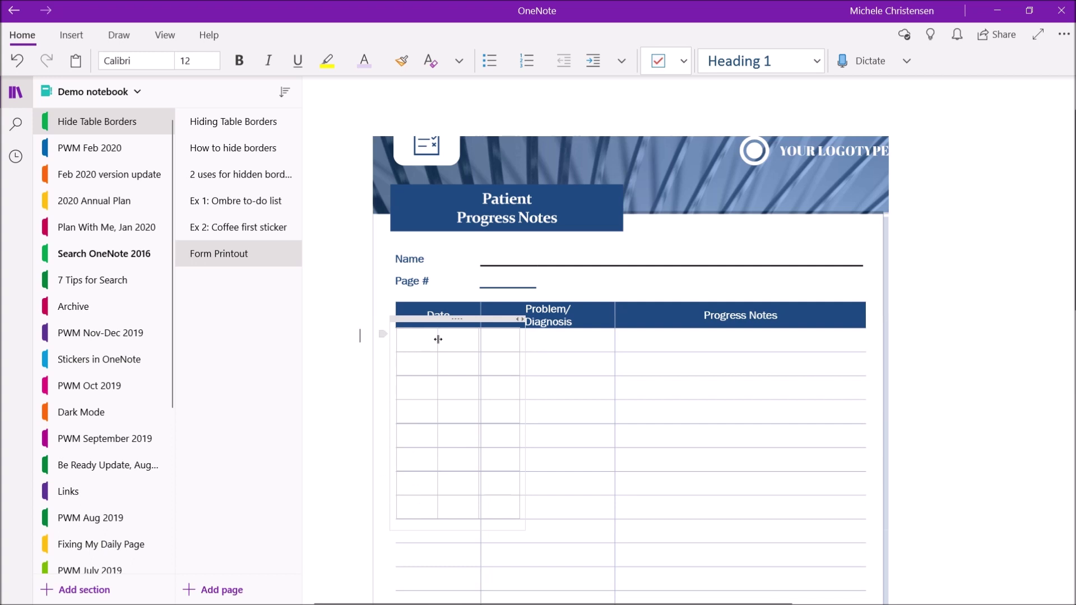
Step: Widen the three columns to the form's Date, Problem/Diagnosis and Progress Notes borders
drag(438, 340, 481, 338)
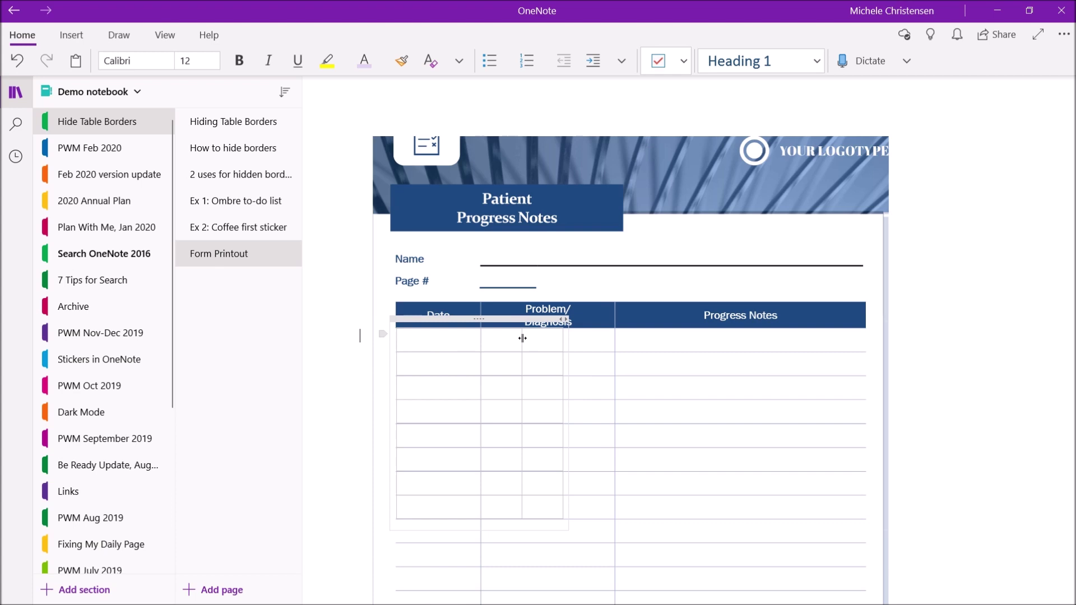
drag(523, 338, 616, 334)
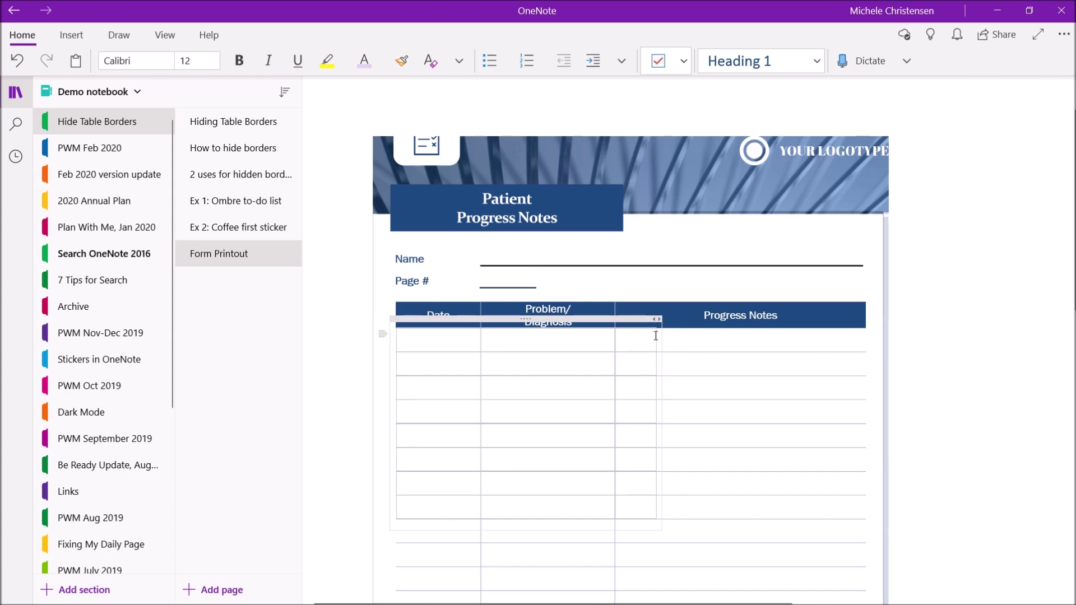
drag(657, 337, 866, 317)
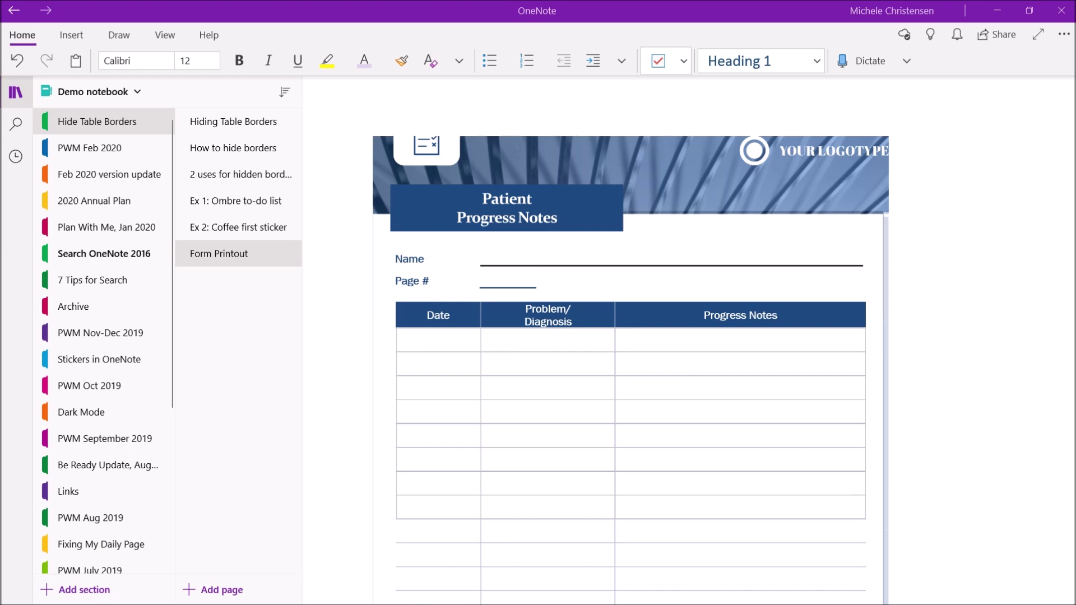
Step: Hide the borders of all the table's rows
click(402, 340)
drag(460, 348, 779, 499)
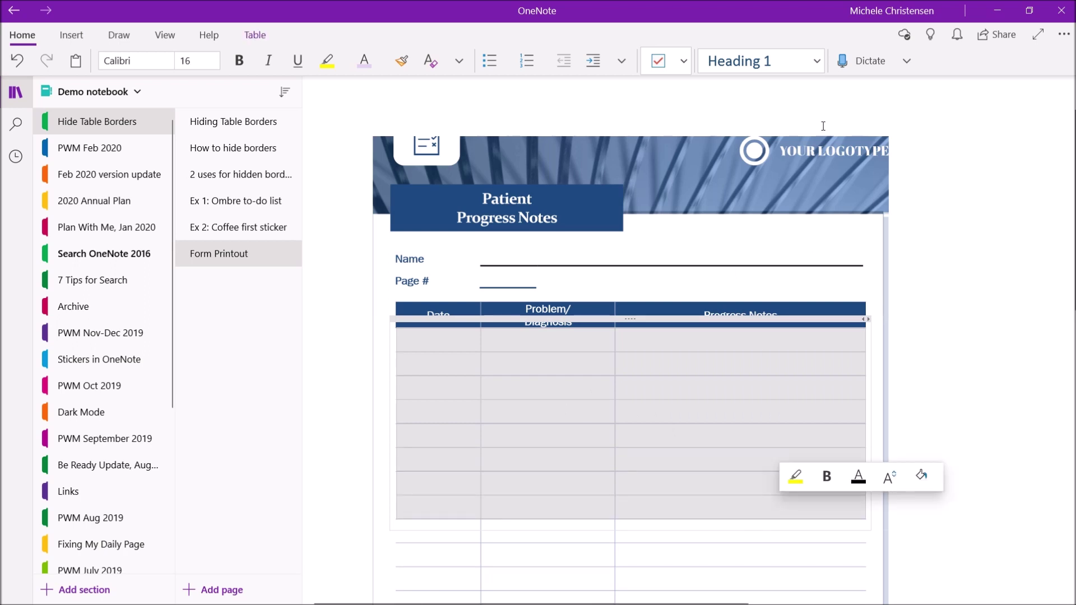
click(255, 35)
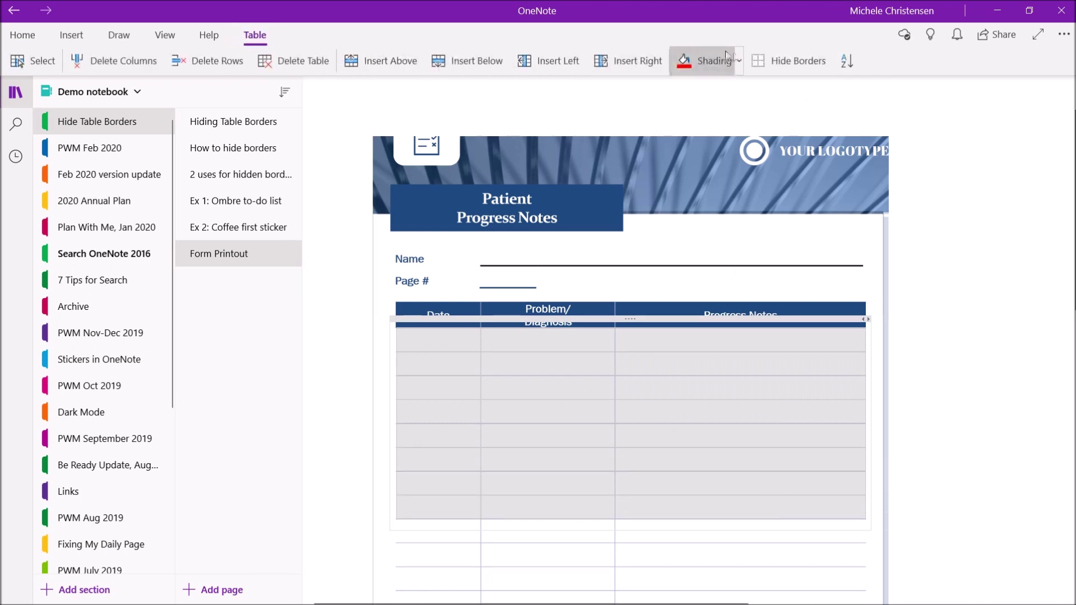
click(786, 60)
click(1019, 305)
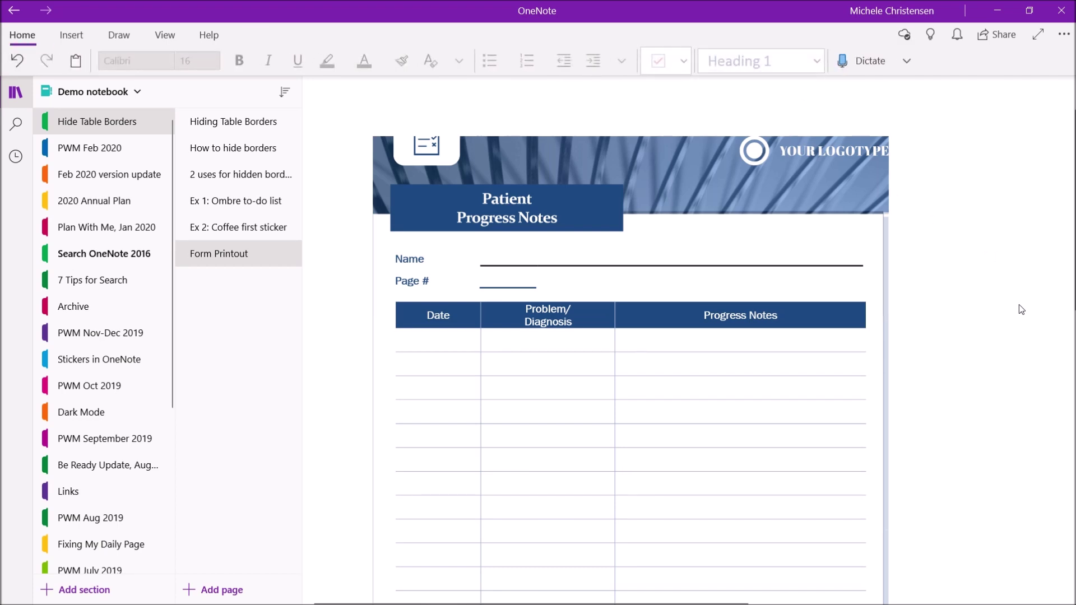
Step: Enter 2/25/2020 under Date and 'head' under Problem/Diagnosis in the first row
click(440, 341)
text(2)
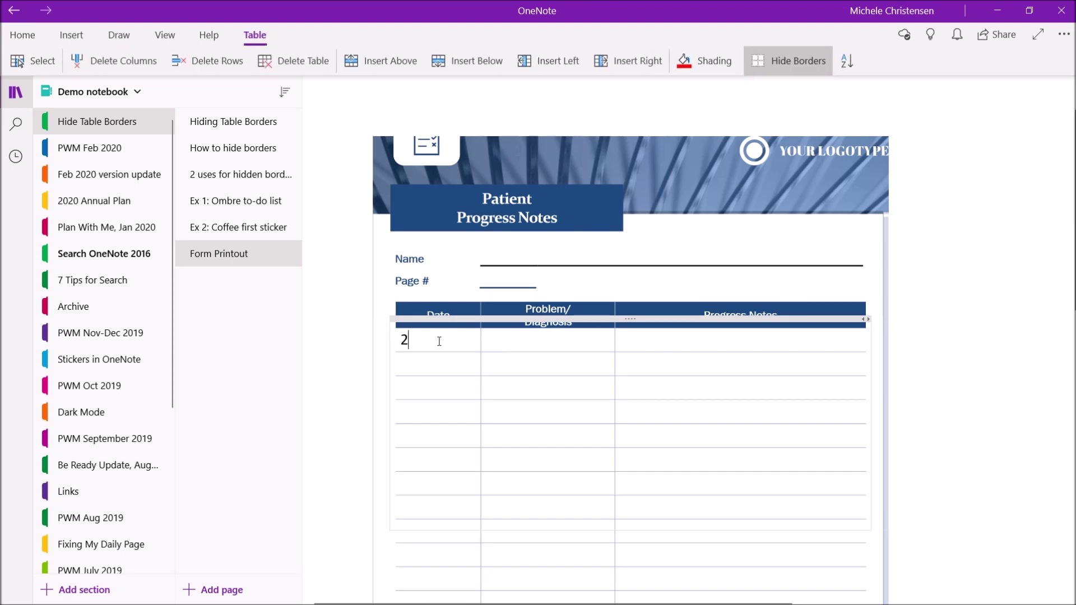
text(/25/2020)
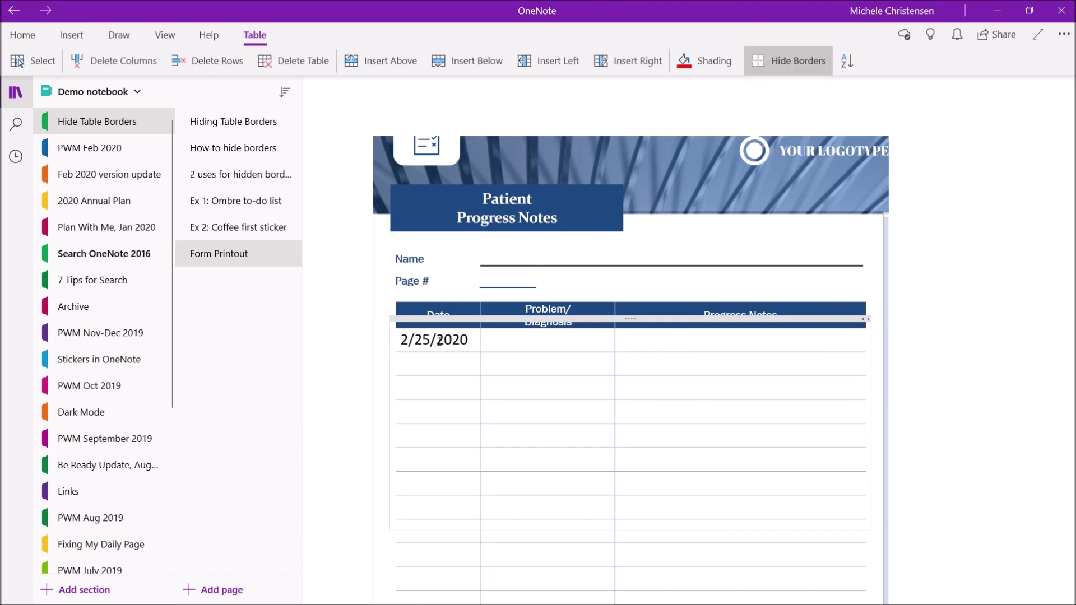
key(Tab)
text(head)
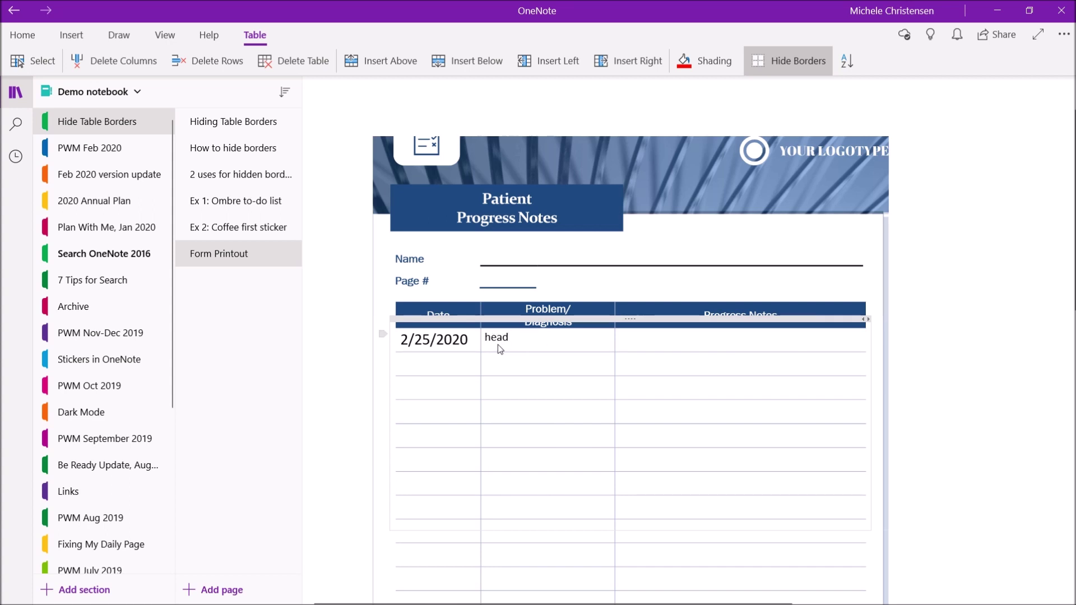
Step: Set the Problem/Diagnosis cells to 16-point text
mouse_move(487, 338)
mouse_down()
mouse_move(666, 449)
mouse_move(706, 508)
mouse_up()
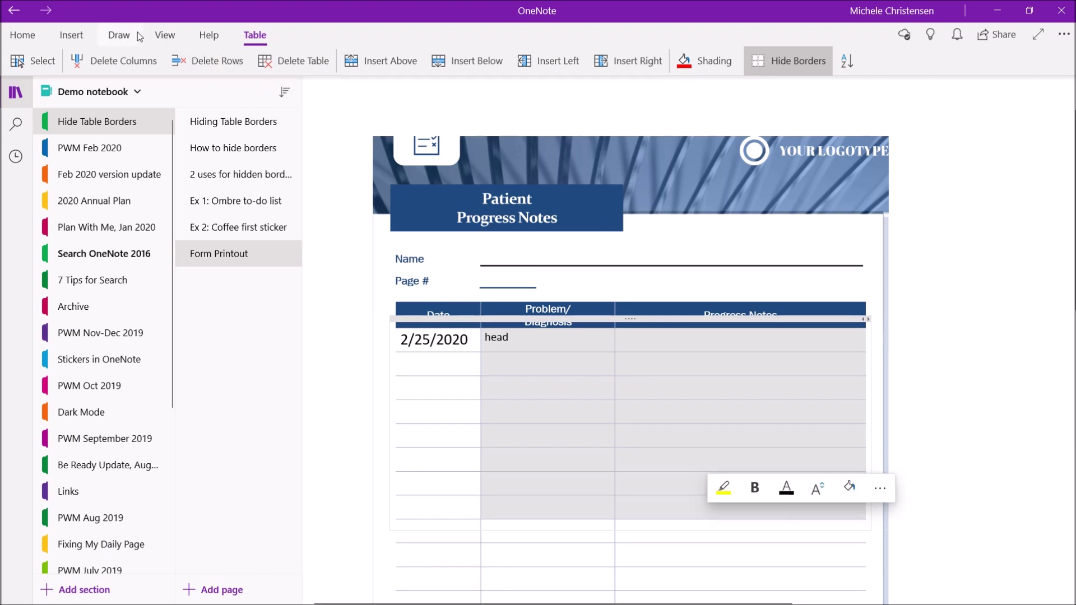
click(33, 34)
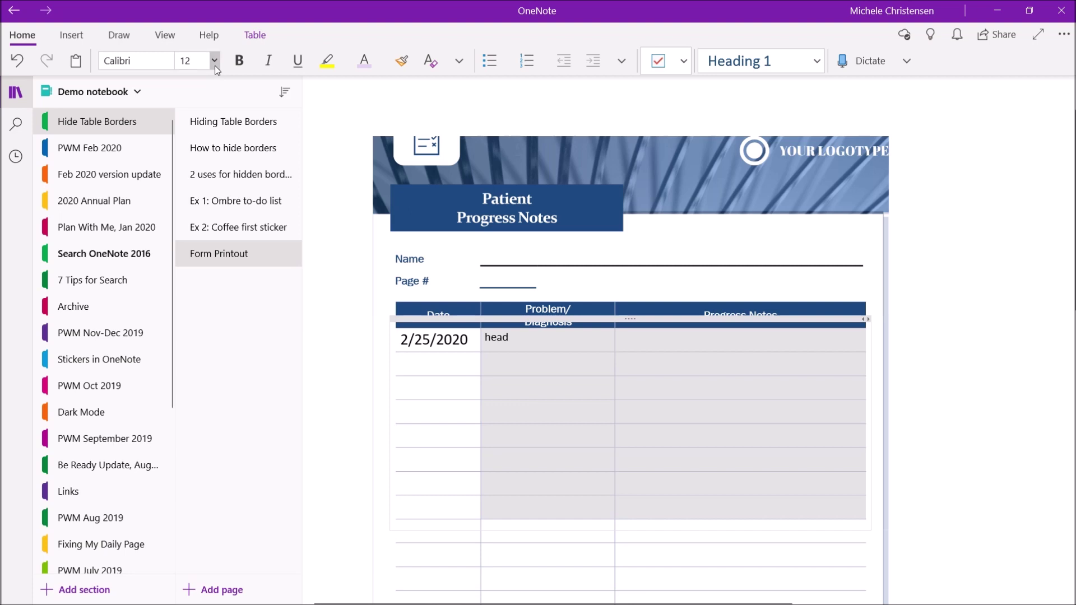
click(215, 61)
click(224, 291)
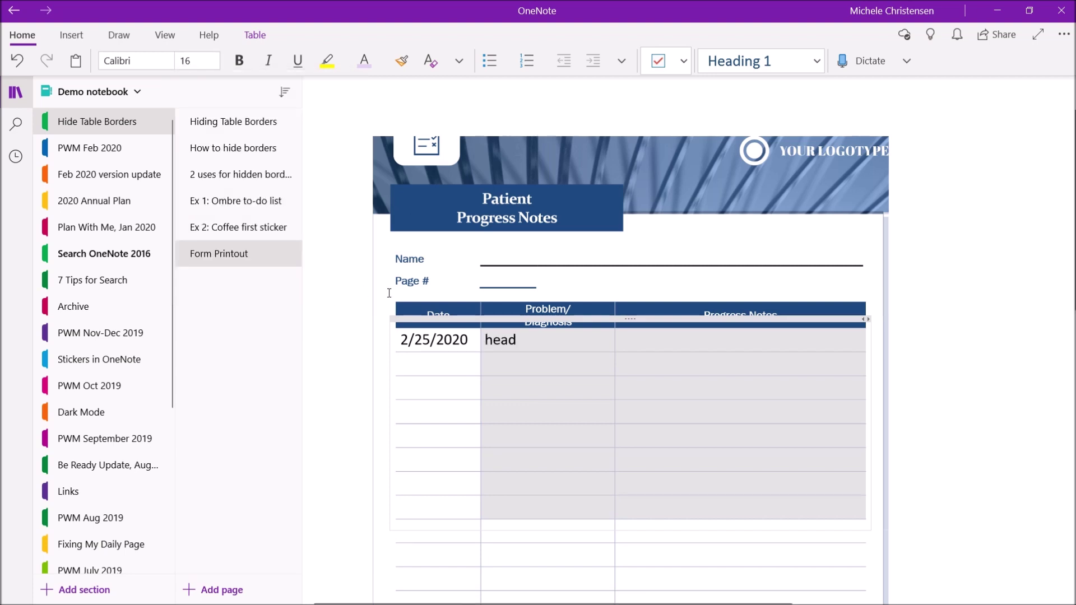
Step: Complete 'headache' and add 'Took 2 asprin' under Progress Notes
click(535, 346)
text(ache)
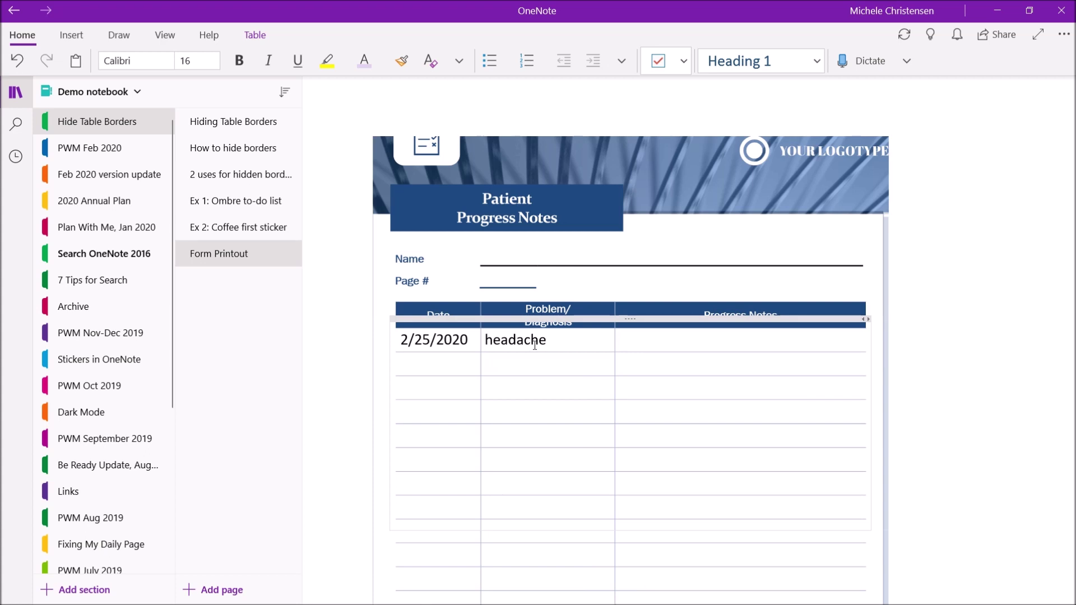
text(Took 2 asprin)
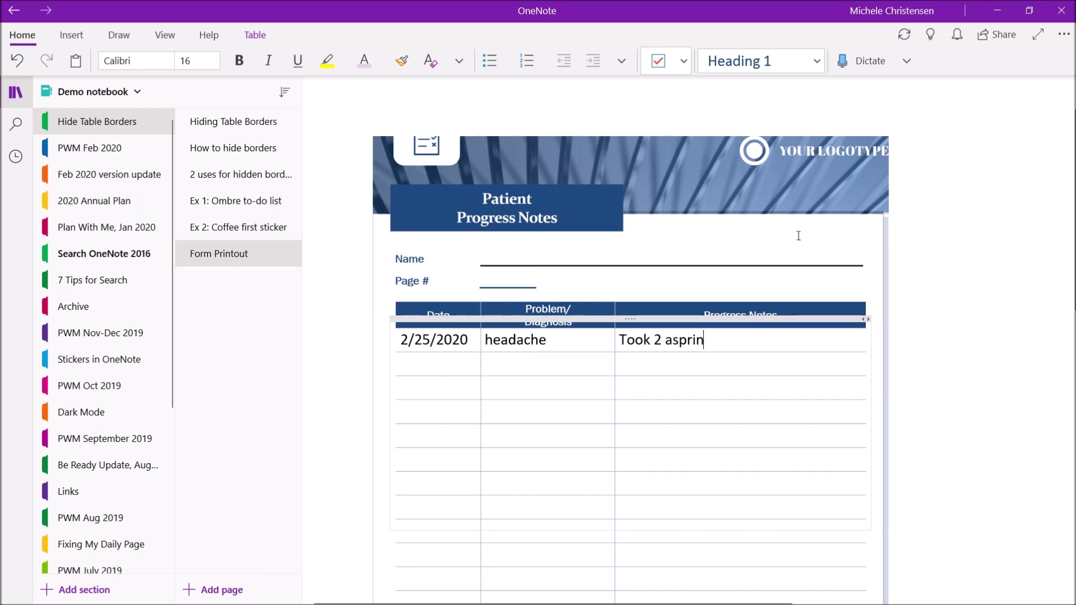
click(1029, 485)
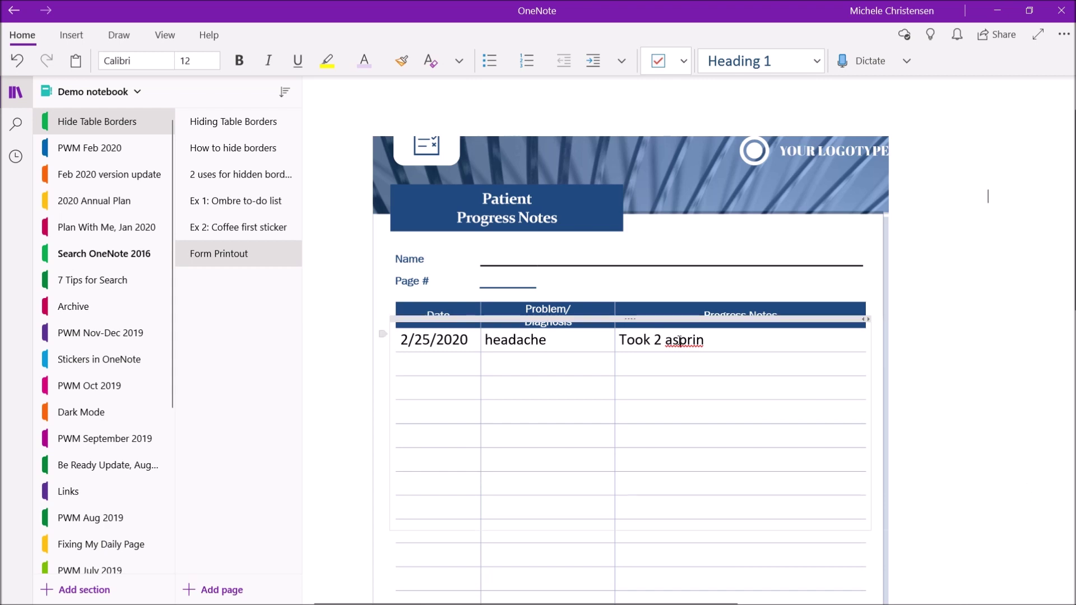
click(705, 341)
Step: Correct the misspelled 'asprin' to 'aspirin' using the spelling suggestion
right_click(695, 340)
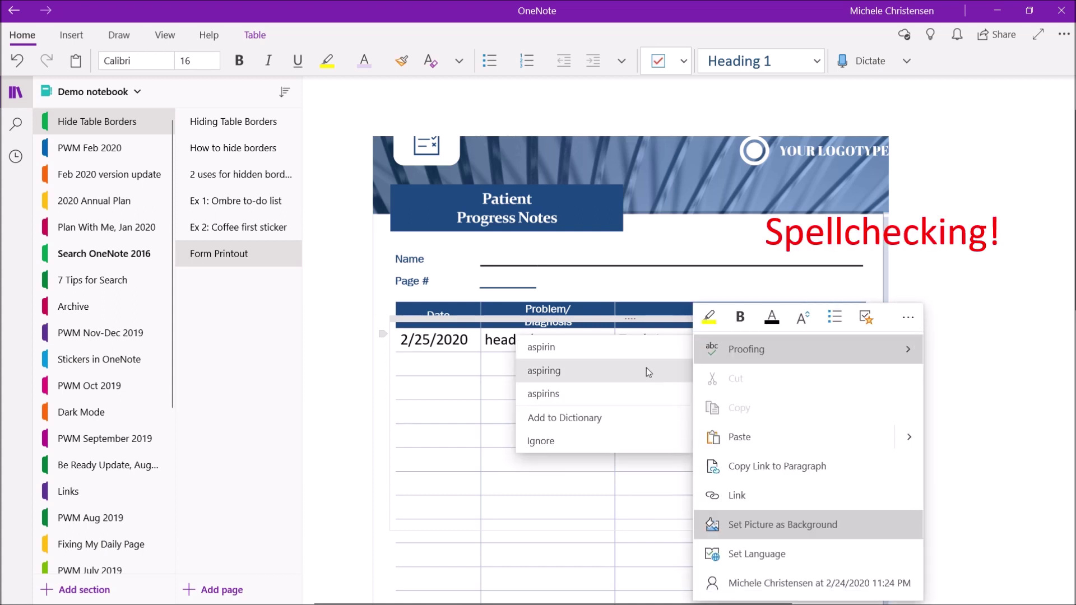
click(619, 347)
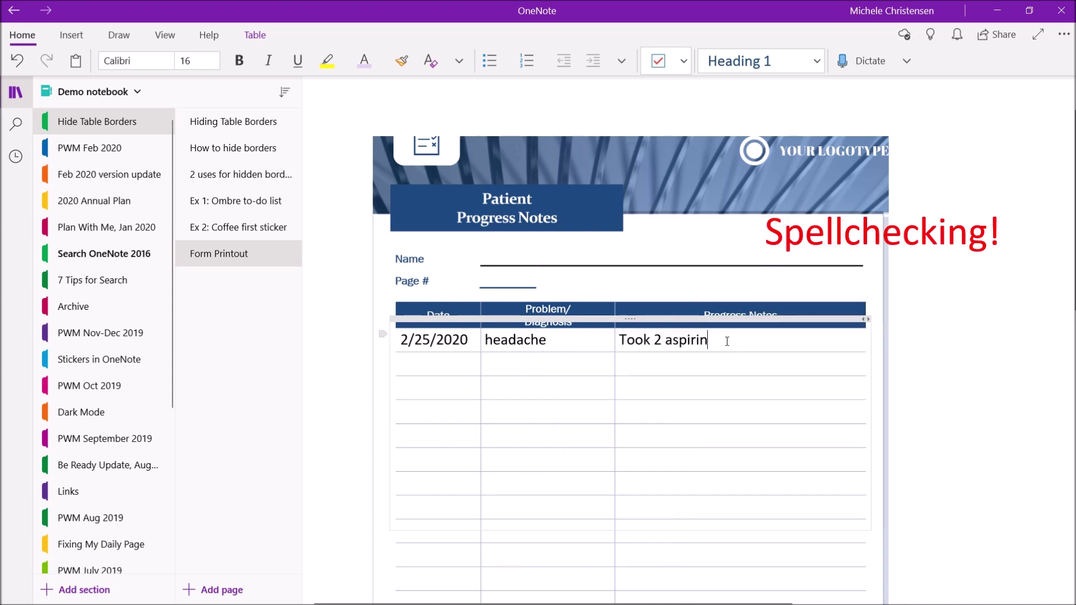
click(985, 269)
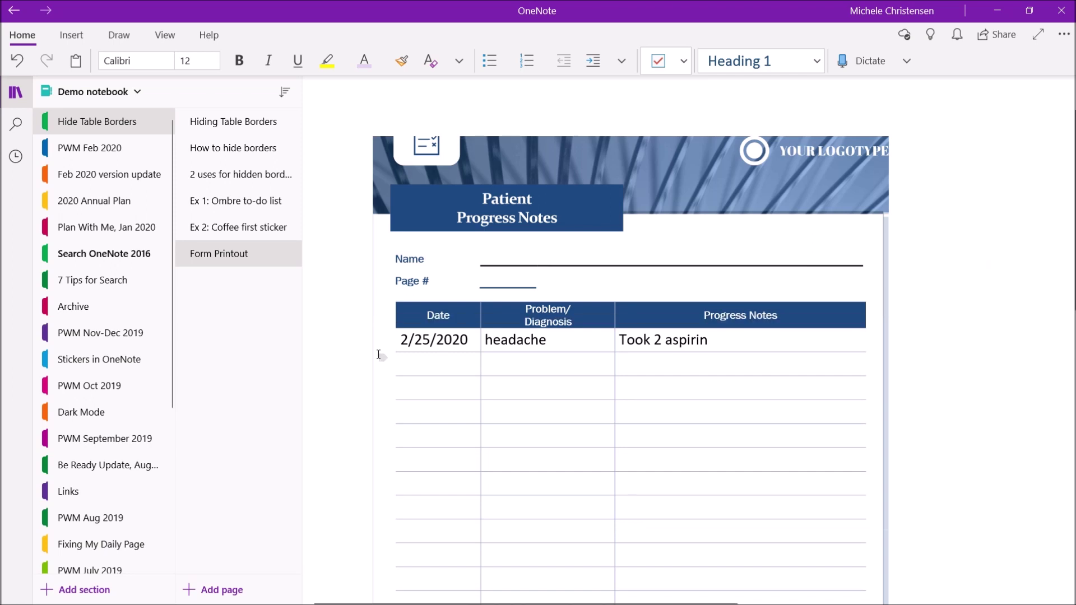
Step: Fill row 2 with 2/27/2020, 'Continued headache' and 'Aspirin every 4 hours'
click(419, 361)
text(2)
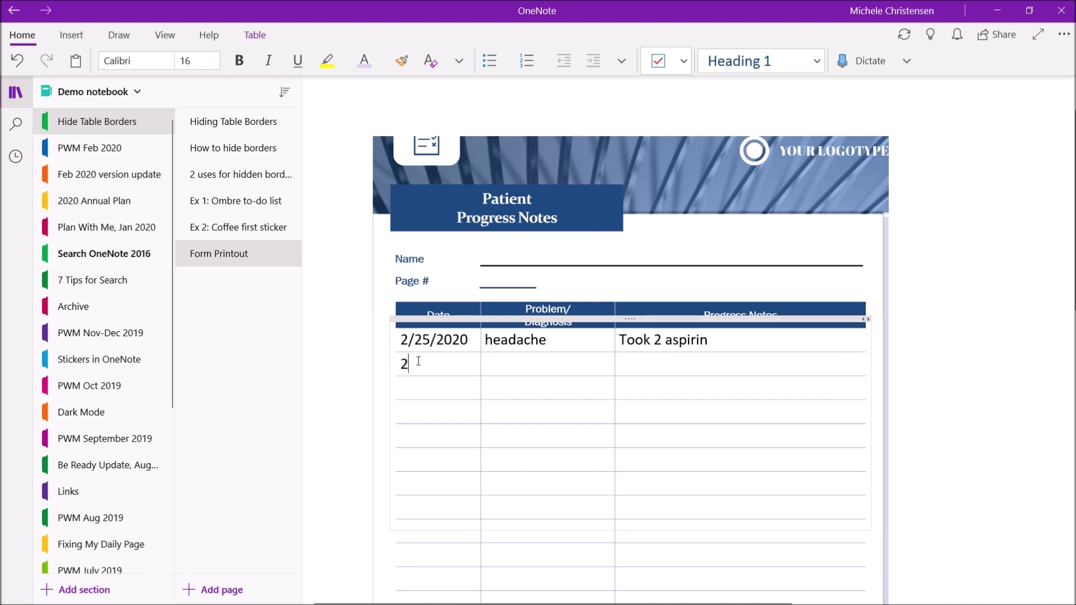
text(/27/2020)
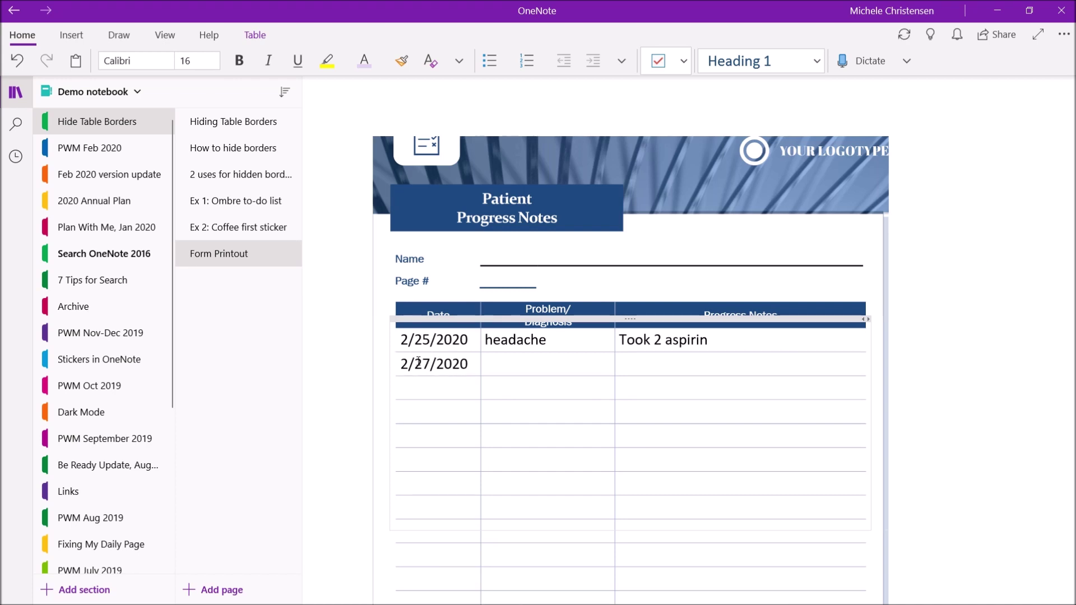
key(Tab)
text(continue)
text(d headache)
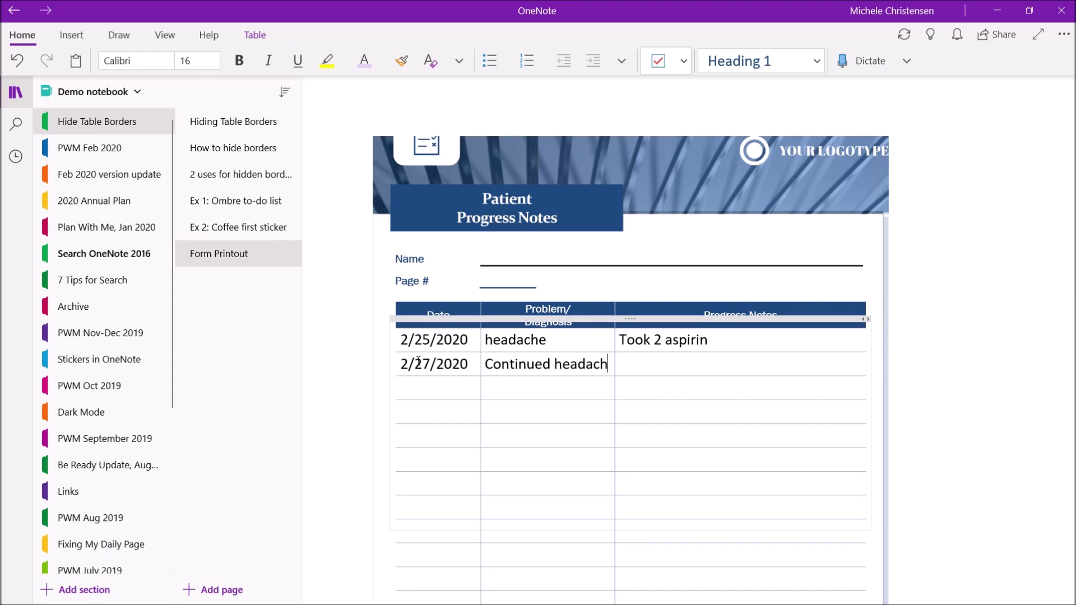
key(BackSpace)
key(BackSpace)
key(BackSpace)
key(BackSpace)
key(BackSpace)
key(BackSpace)
key(BackSpace)
key(BackSpace)
text(Tooj)
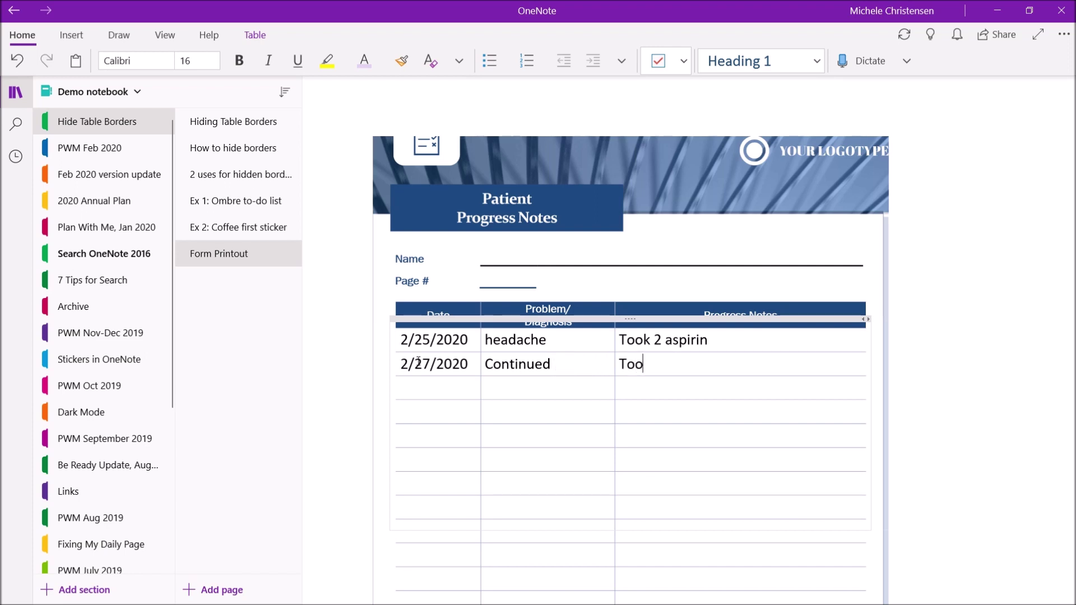
key(BackSpace)
key(BackSpace)
key(BackSpace)
key(BackSpace)
text(A)
text(spj)
key(BackSpace)
text(irin every 4)
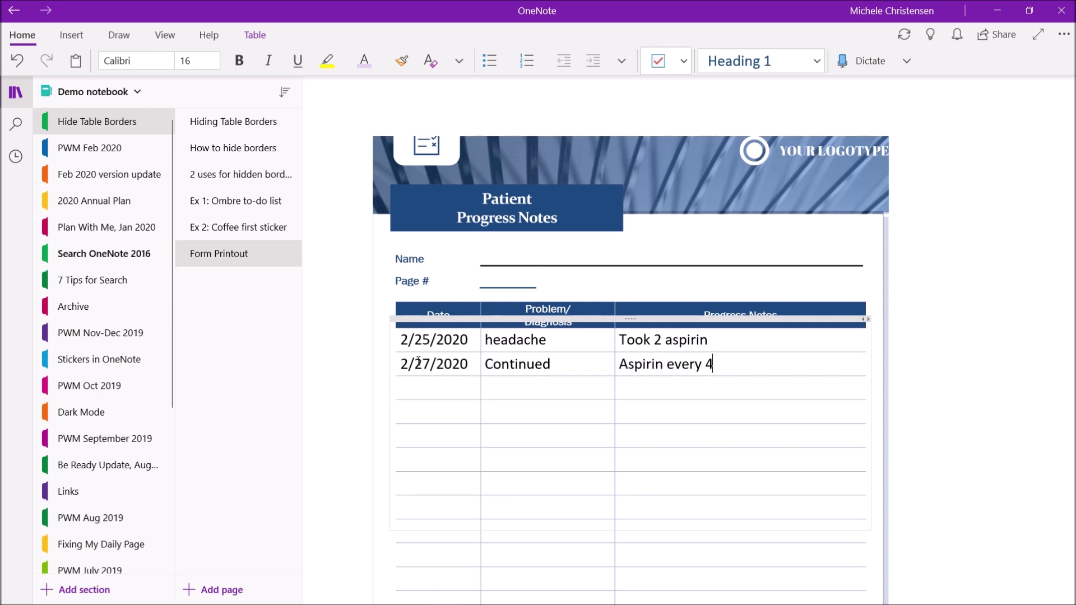
text( hours)
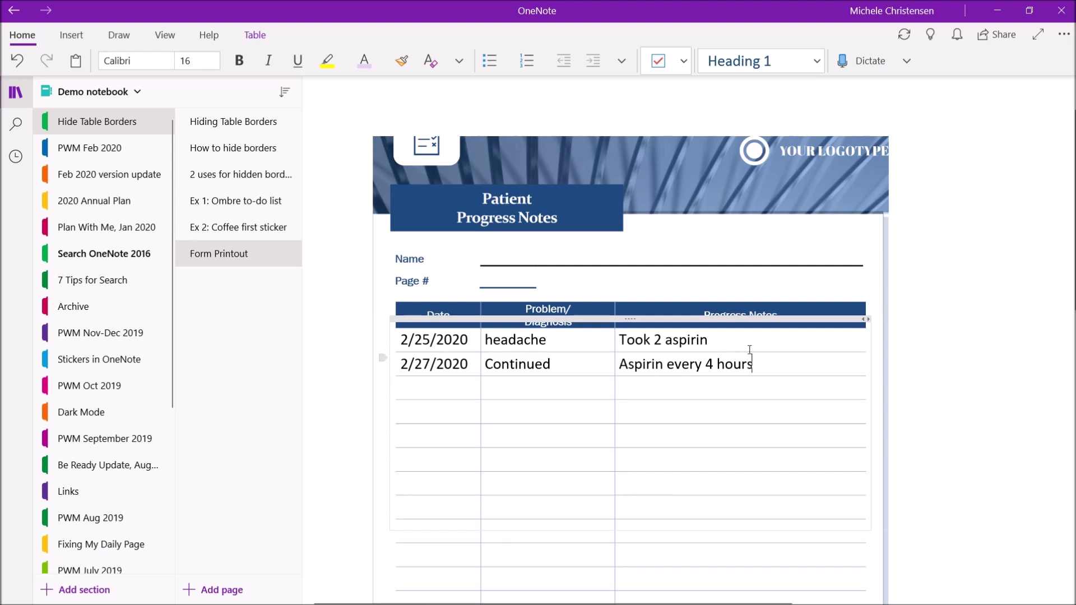
click(992, 272)
click(575, 363)
text(headache)
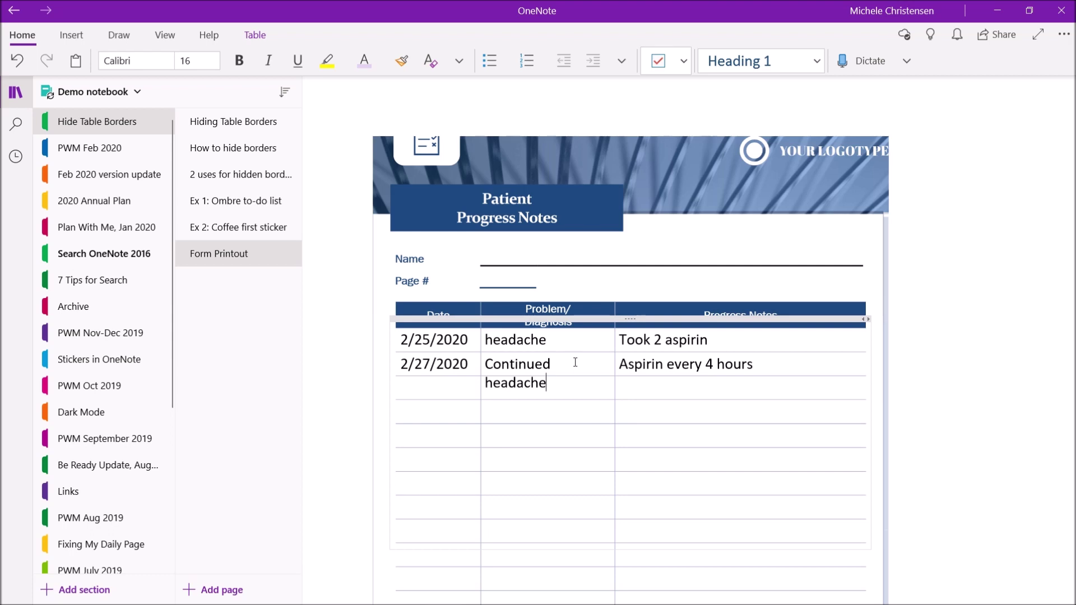
key(BackSpace)
key(BackSpace)
key(BackSpace)
key(BackSpace)
key(BackSpace)
key(BackSpace)
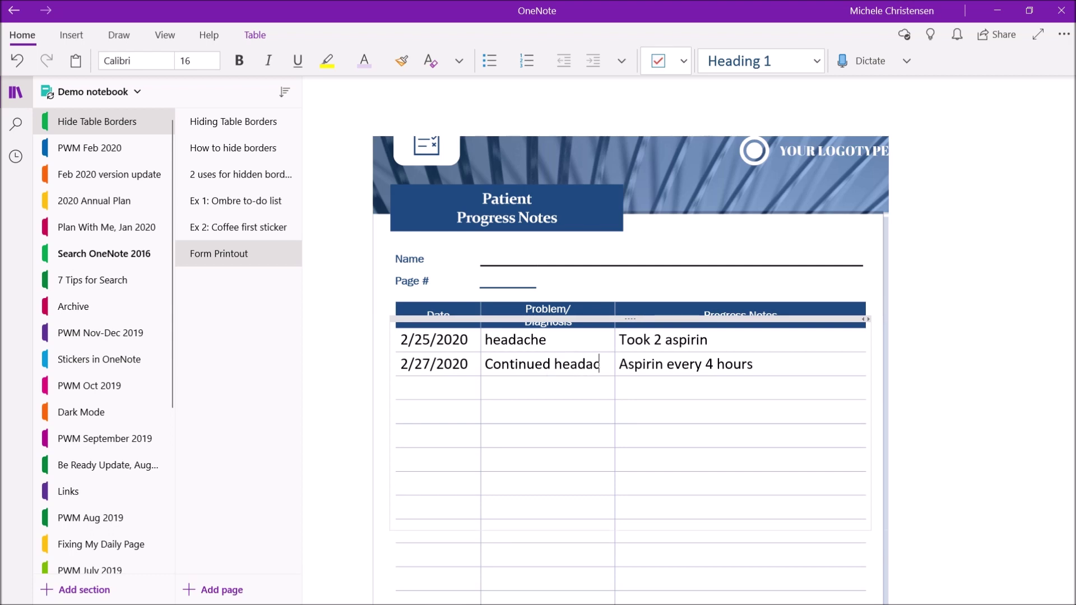
key(BackSpace)
key(BackSpace)
key(BackSpace)
Step: Open the Hiding Table Borders page to show its 'How to hide Table Borders' title
click(280, 124)
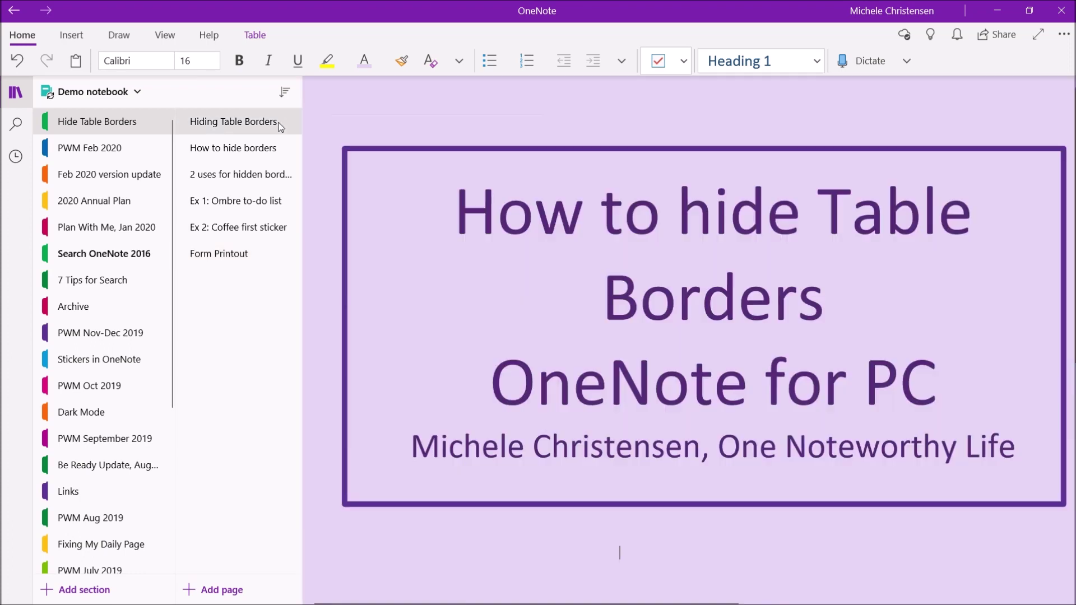